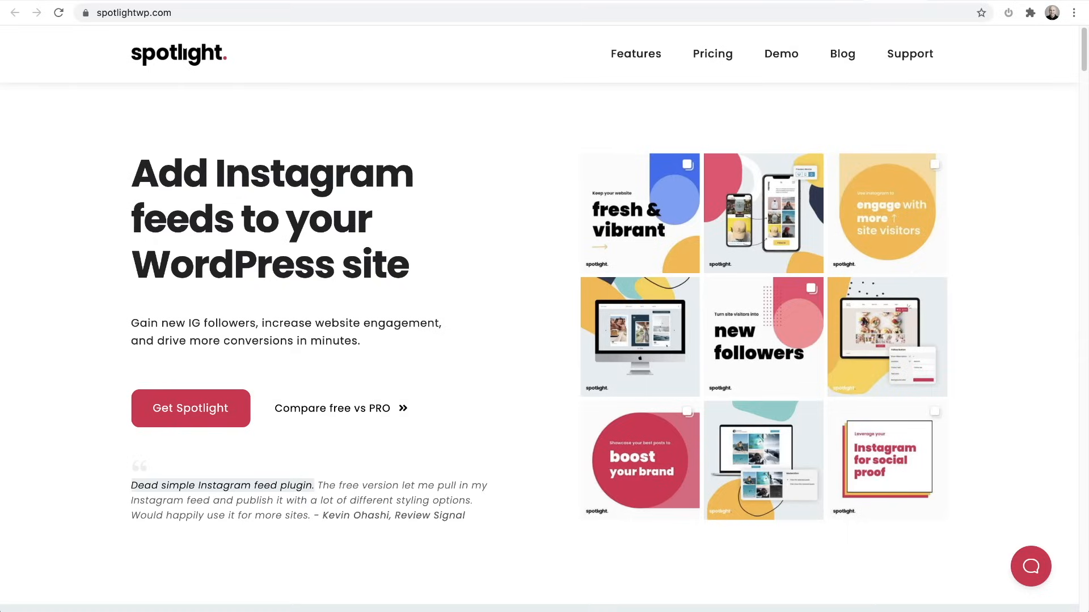
Examine the Spotlight PRO pricing plans and what each plan includes
key("ctrl+Tab")
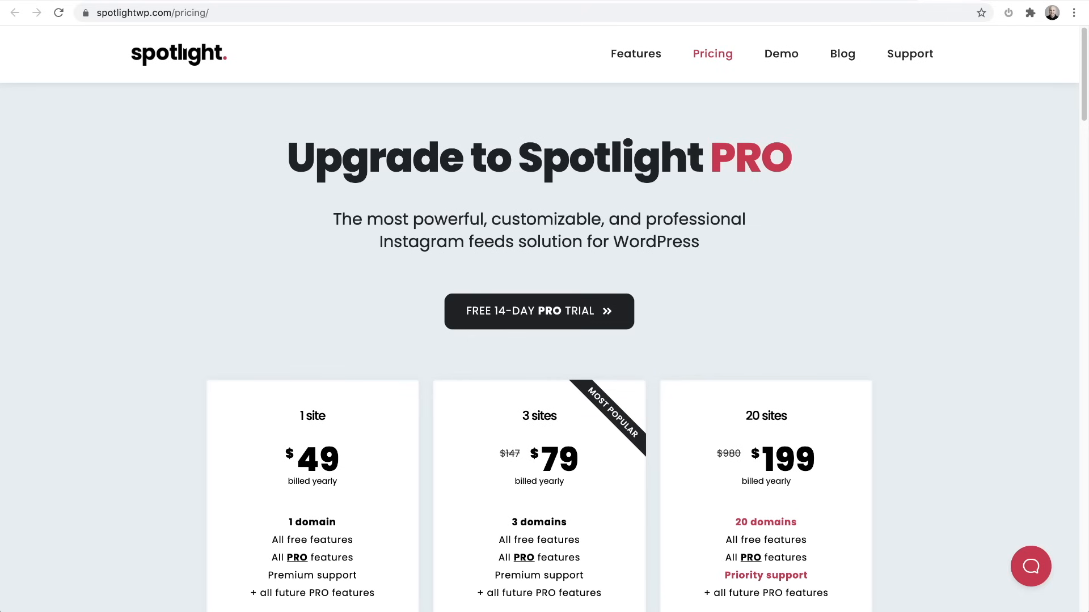
scroll(920, 264, "down", 5)
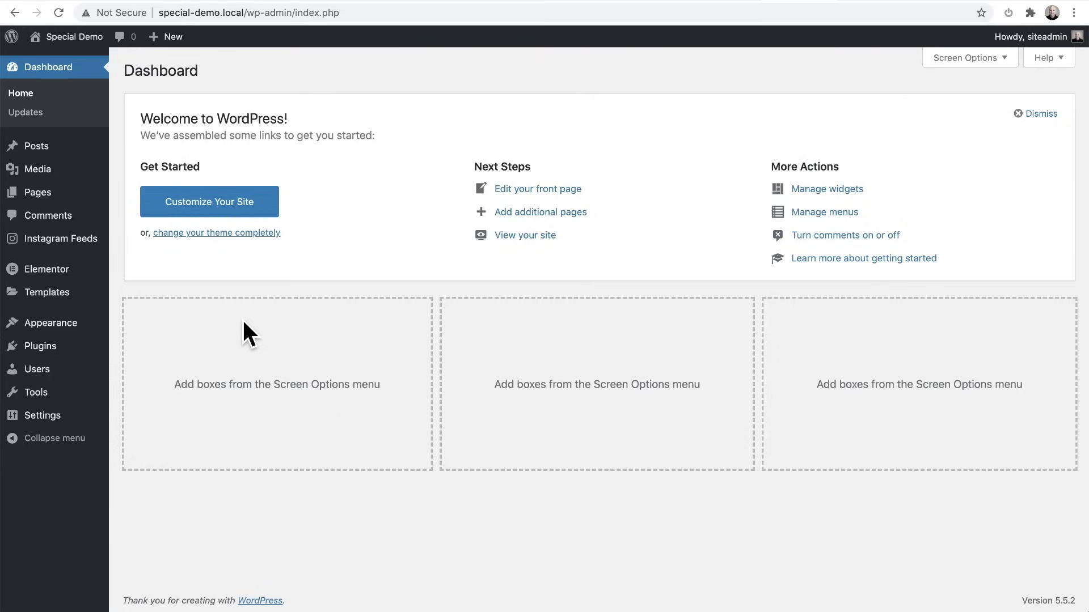
Open the Instagram Feeds plugin's account settings and examine the option for connecting more Instagram accounts
left_click(72, 242)
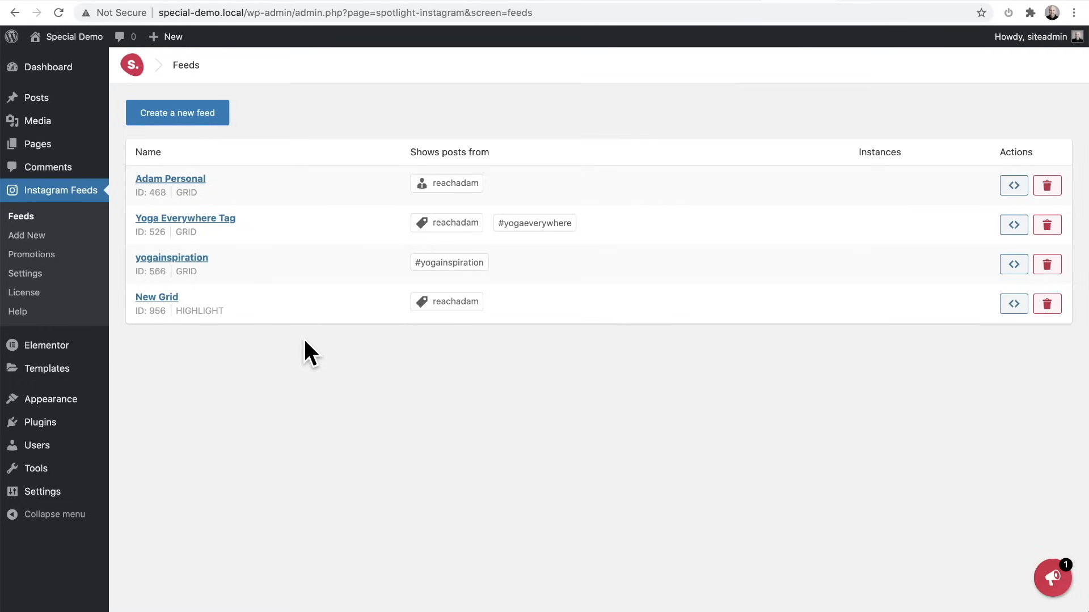
left_click(44, 277)
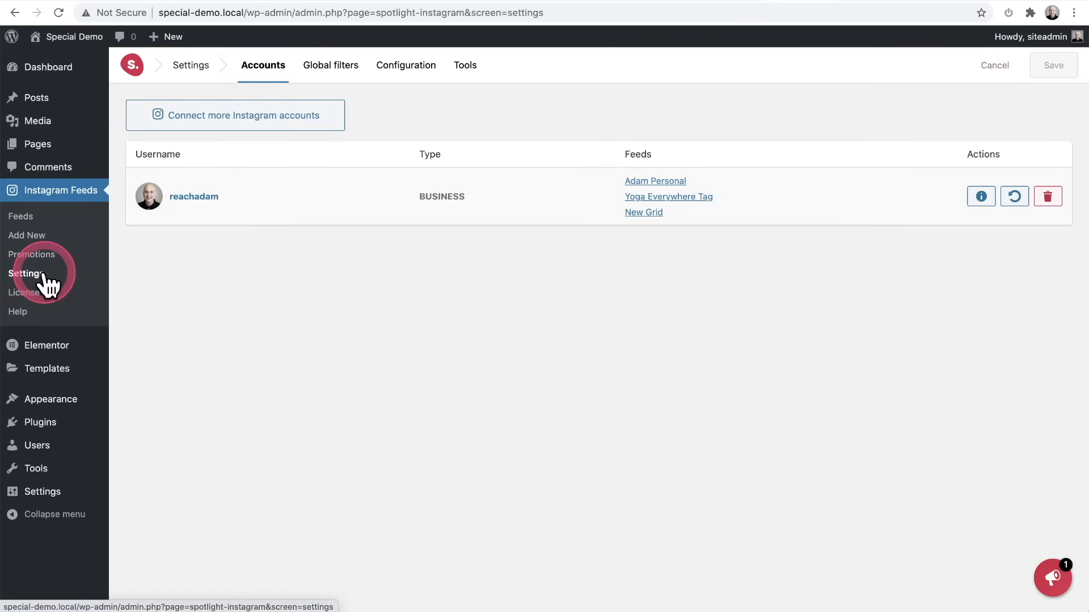
left_click(226, 121)
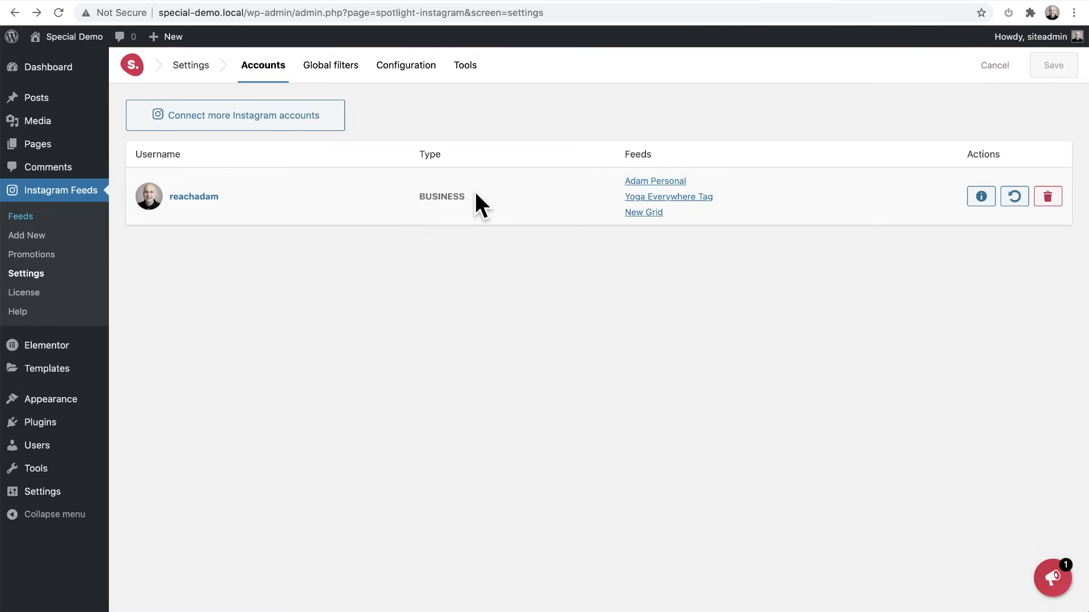
Create a new Instagram feed that shows posts from the connected business account
left_click(29, 219)
left_click(181, 119)
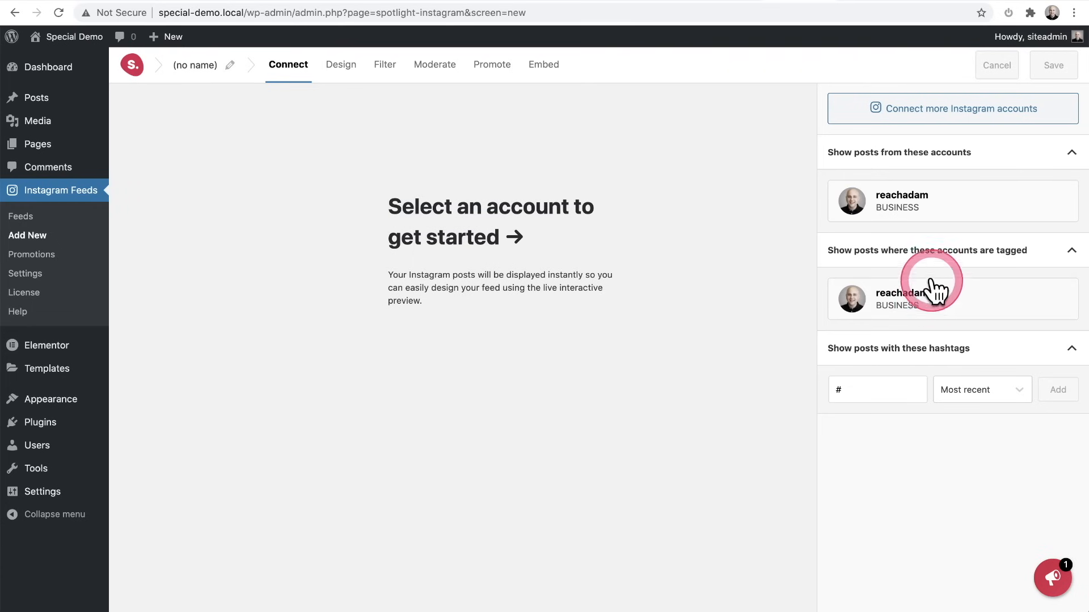
left_click(953, 199)
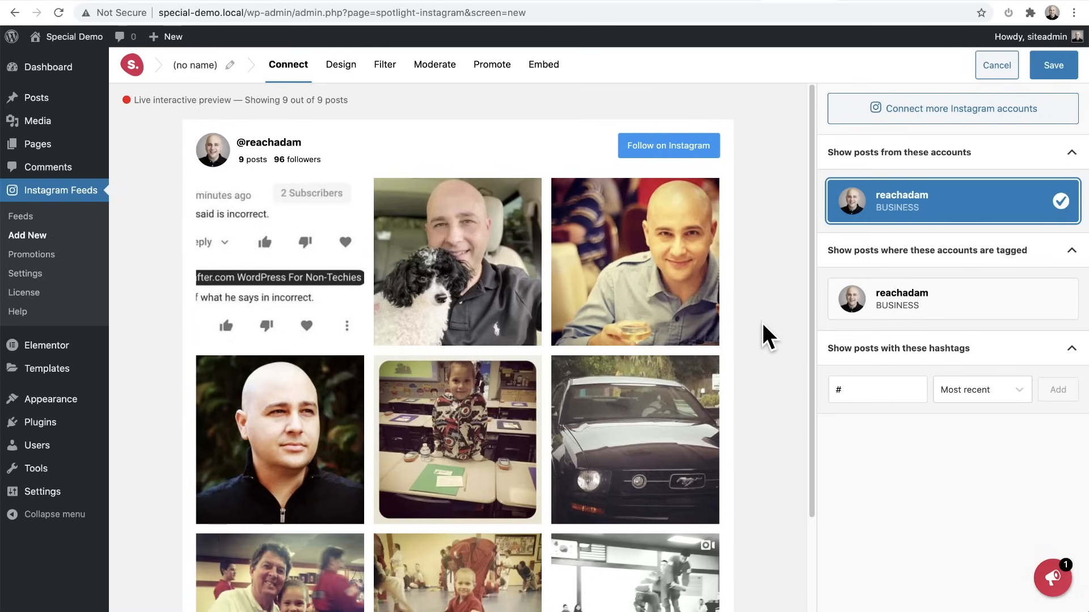
Try the Highlight and Masonry layouts in the feed's design and restore the Grid layout
left_click(342, 67)
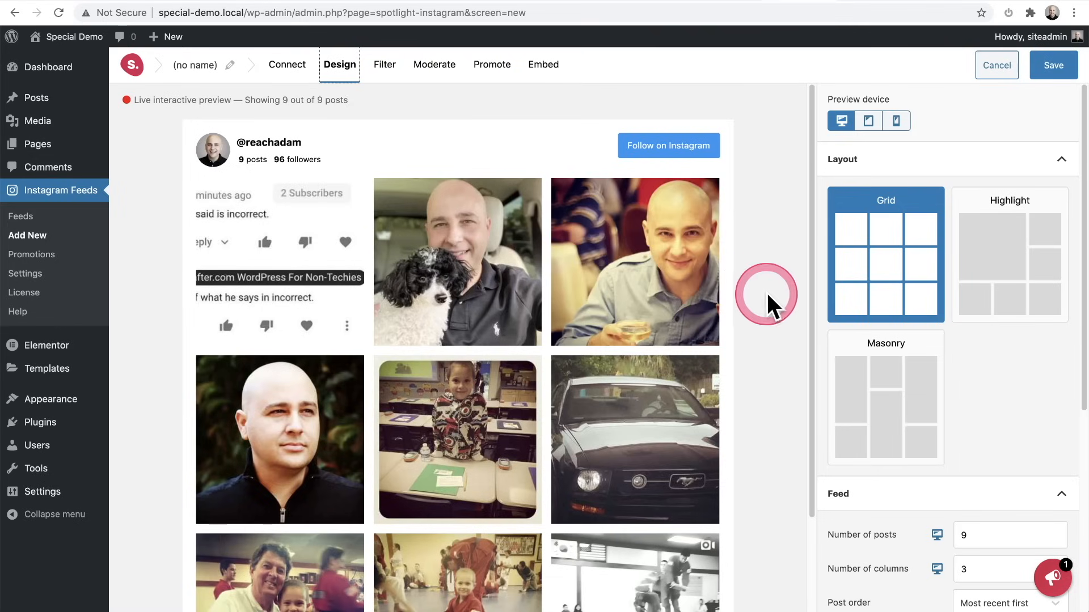
scroll(1001, 391, "down", 5)
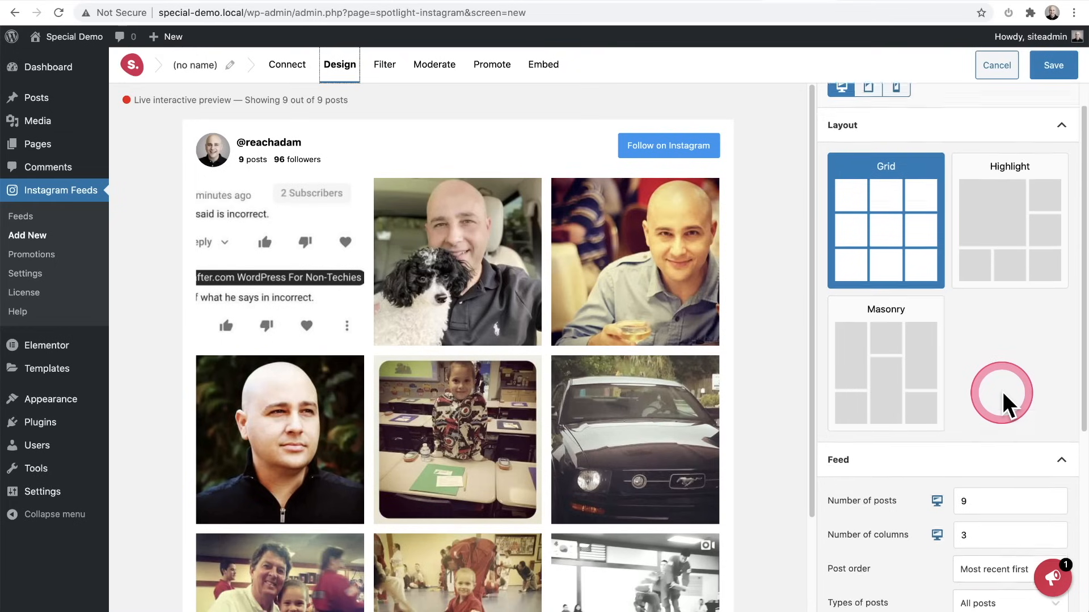
scroll(1000, 393, "up", 5)
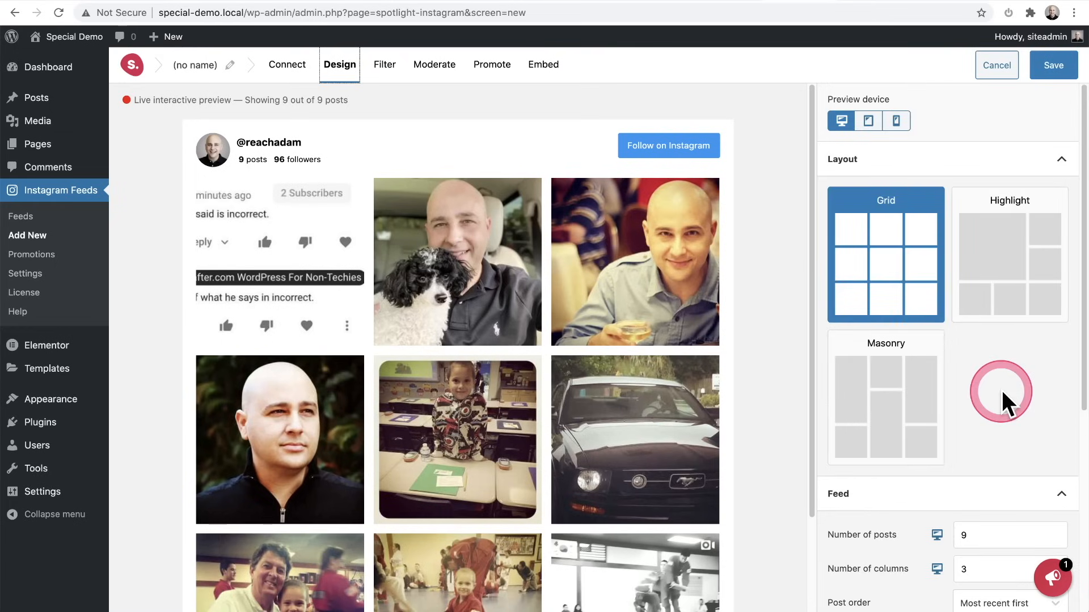
left_click(994, 283)
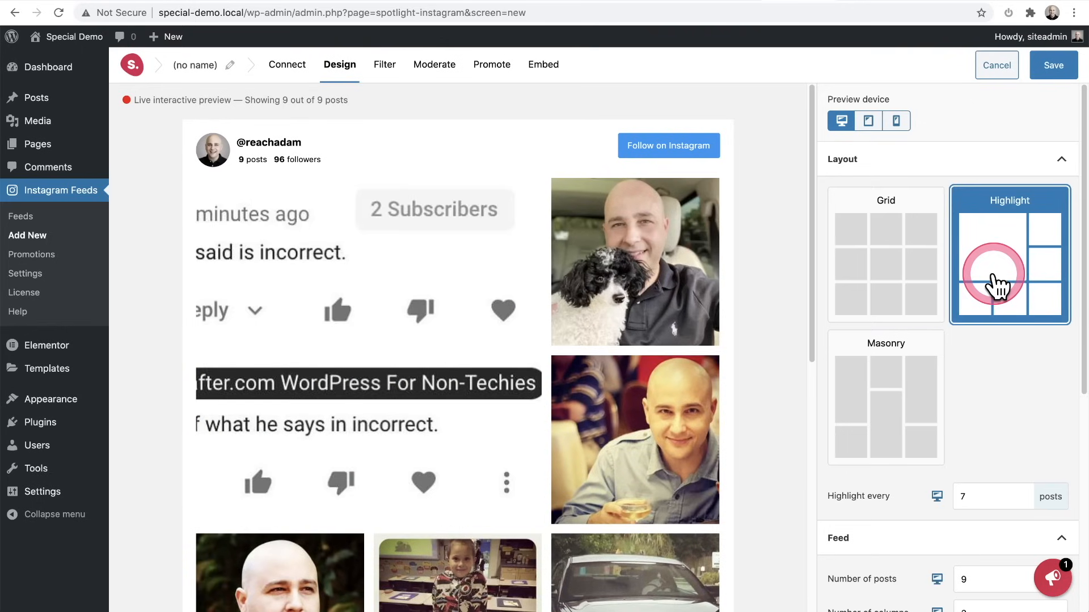
left_click(926, 368)
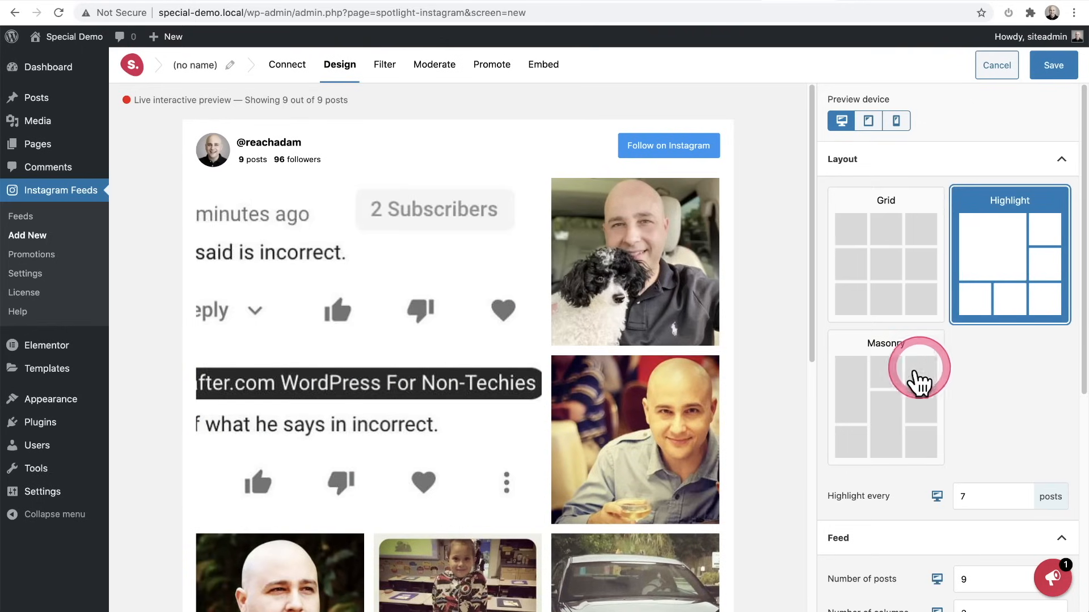
left_click(901, 388)
left_click(880, 283)
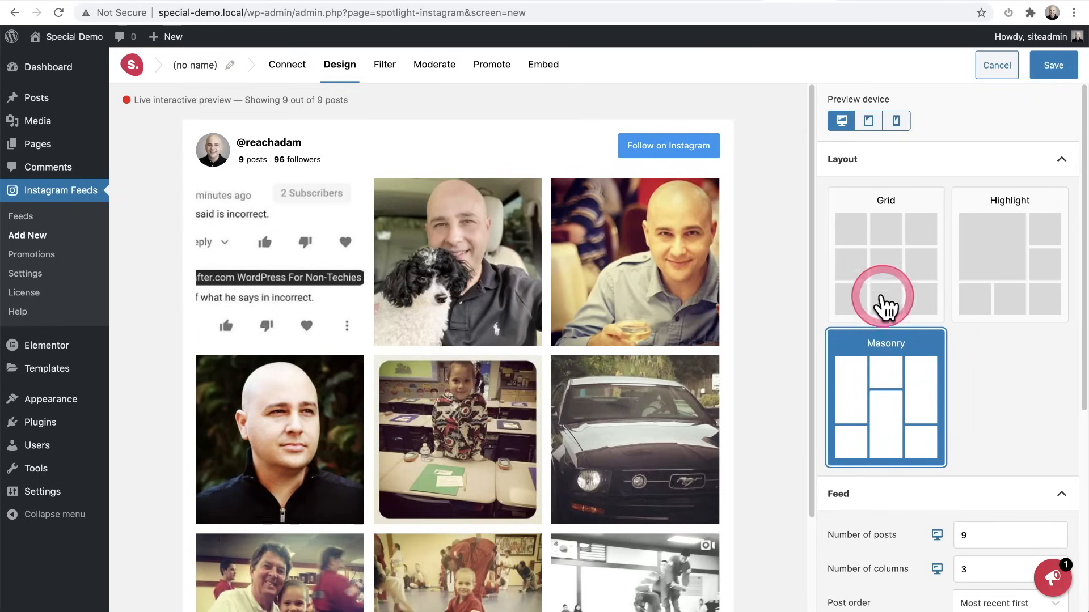
Examine the feed's options for post count, columns, order, post types and how posts open
scroll(882, 289, "down", 5)
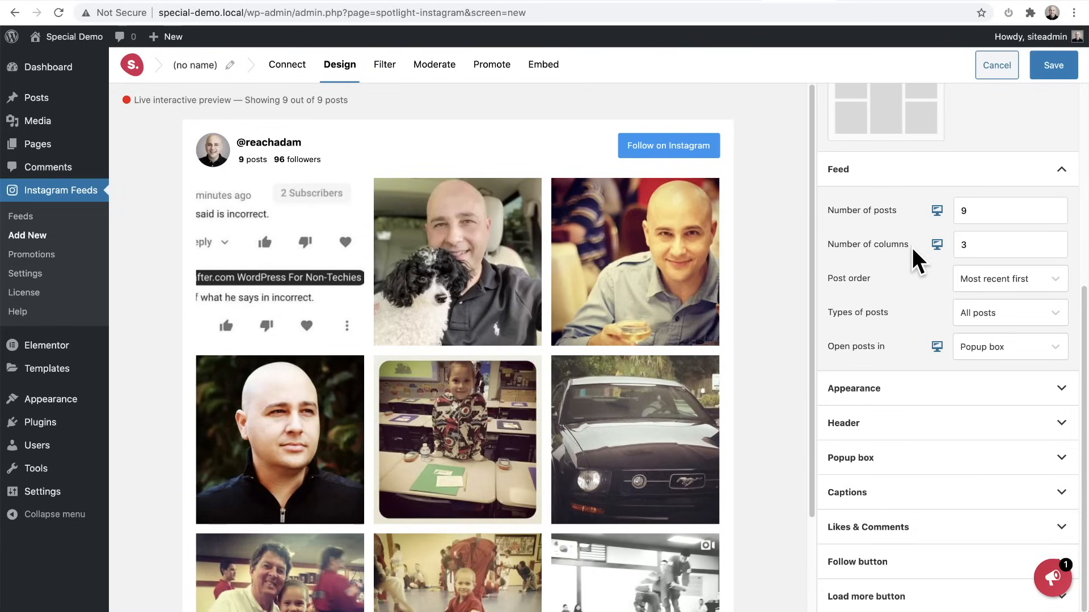
left_click(915, 277)
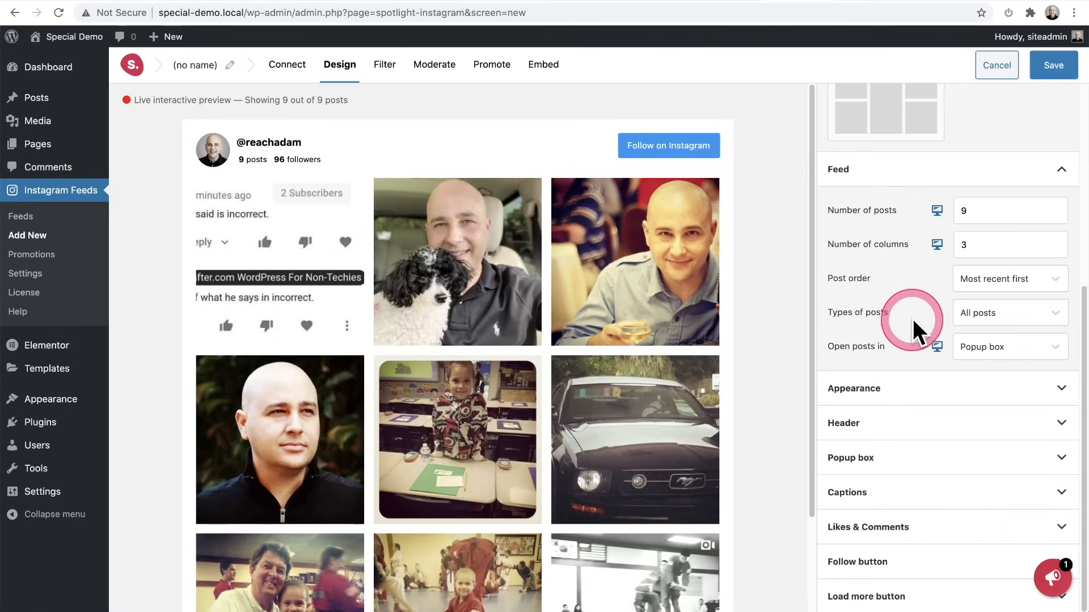
left_click(1034, 321)
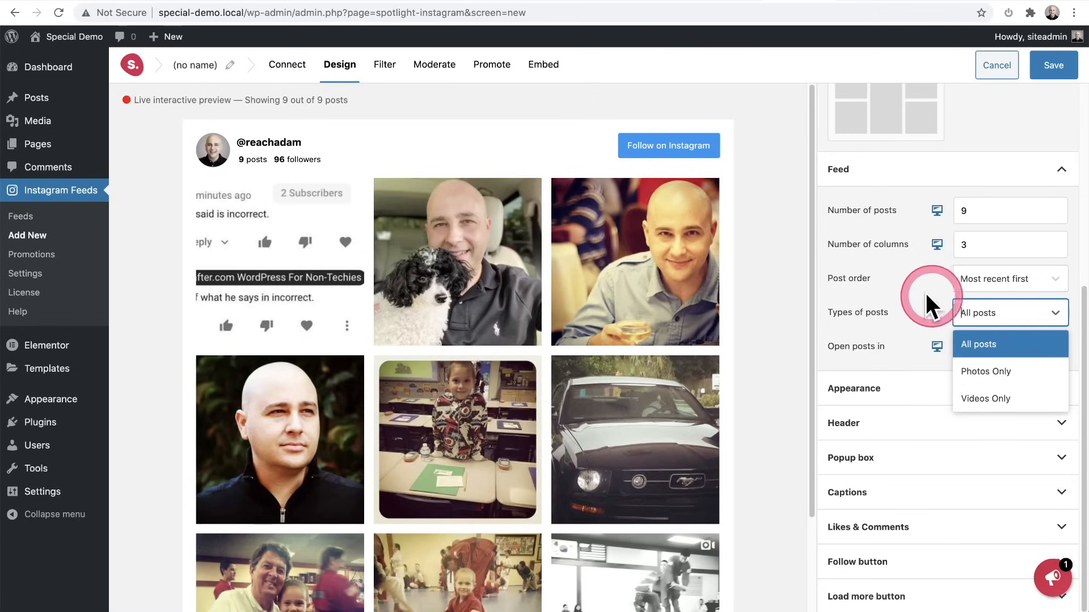
left_click(910, 325)
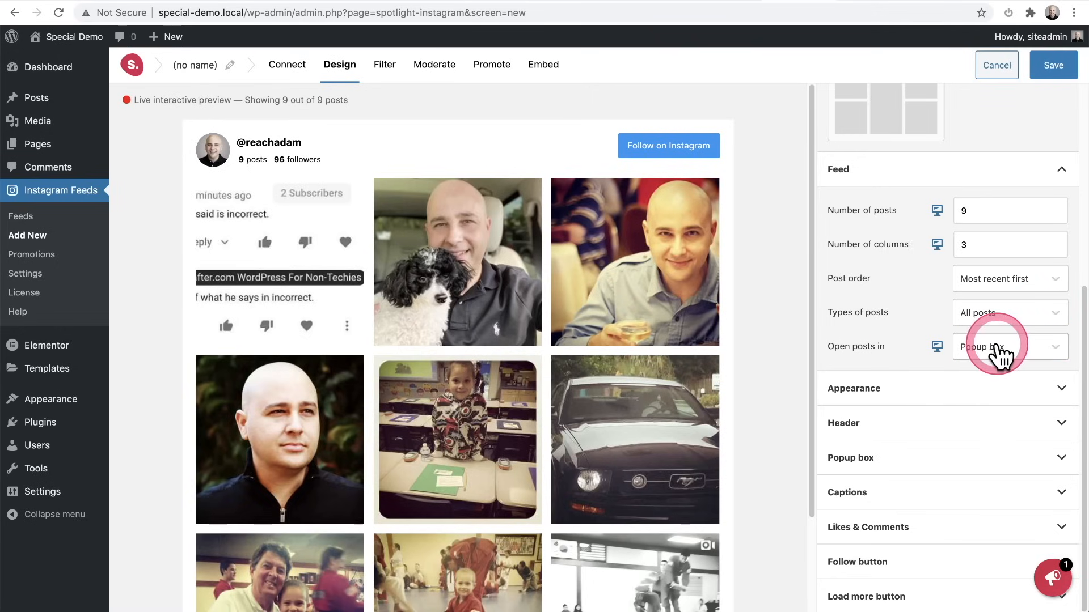
left_click(1013, 358)
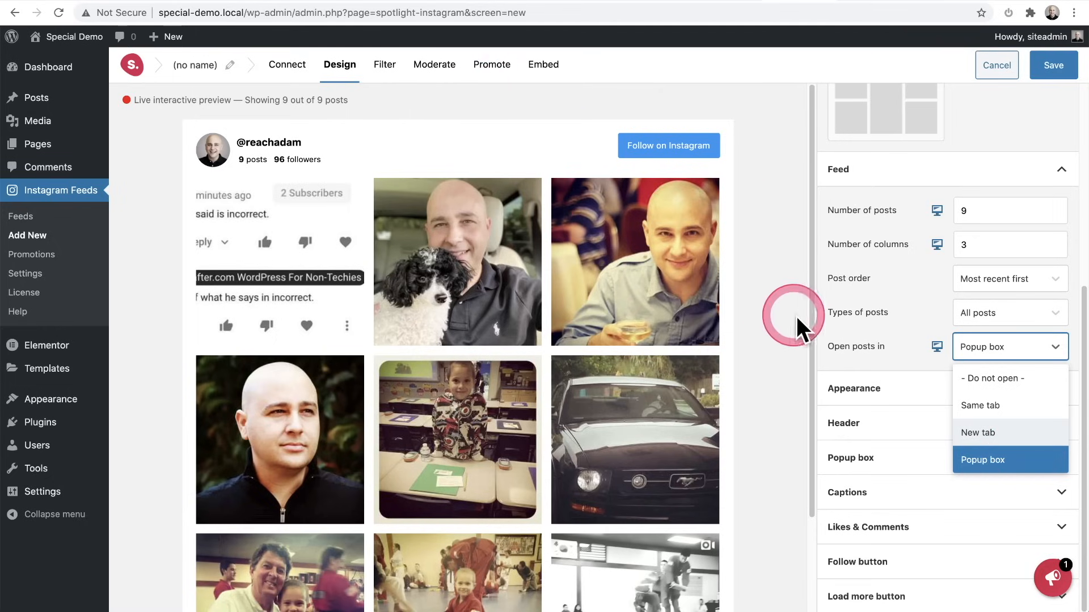
left_click(903, 309)
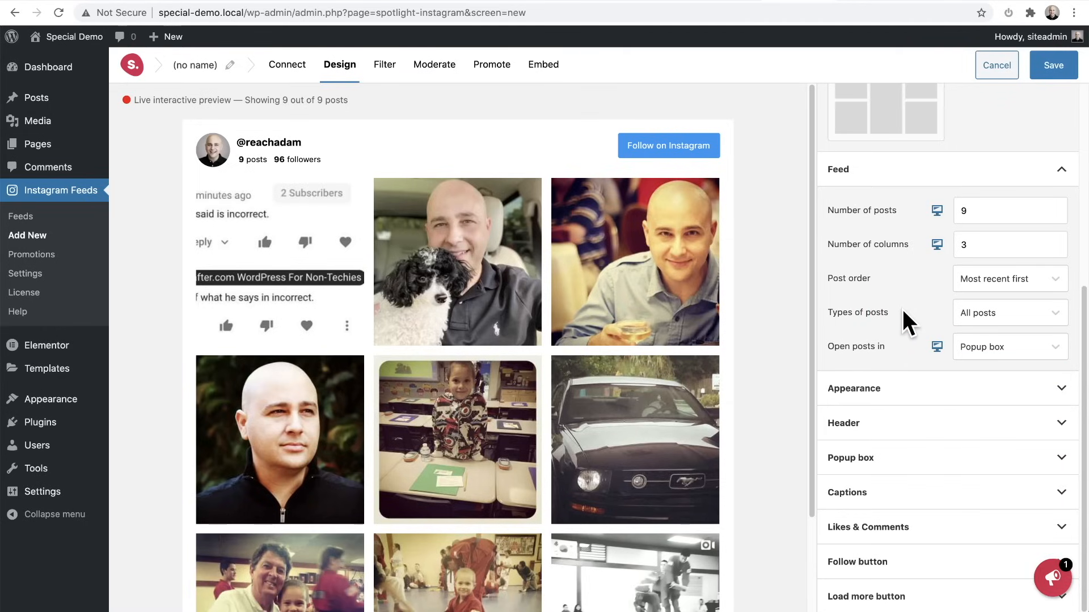
Examine the feed's appearance settings for size, padding, colors and hover content
left_click(910, 388)
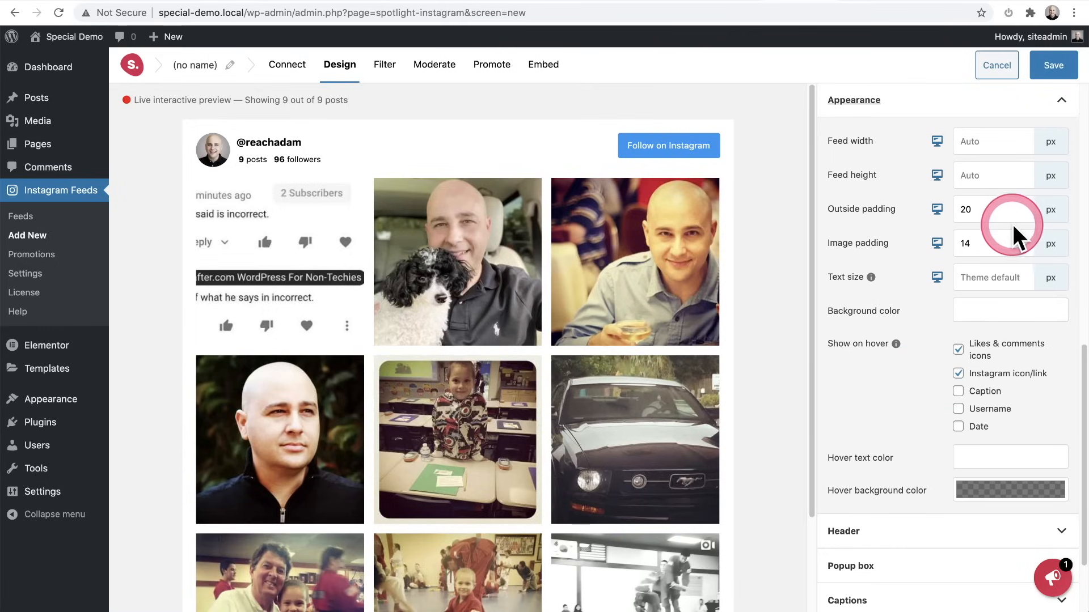
left_click(987, 218)
left_click(946, 329)
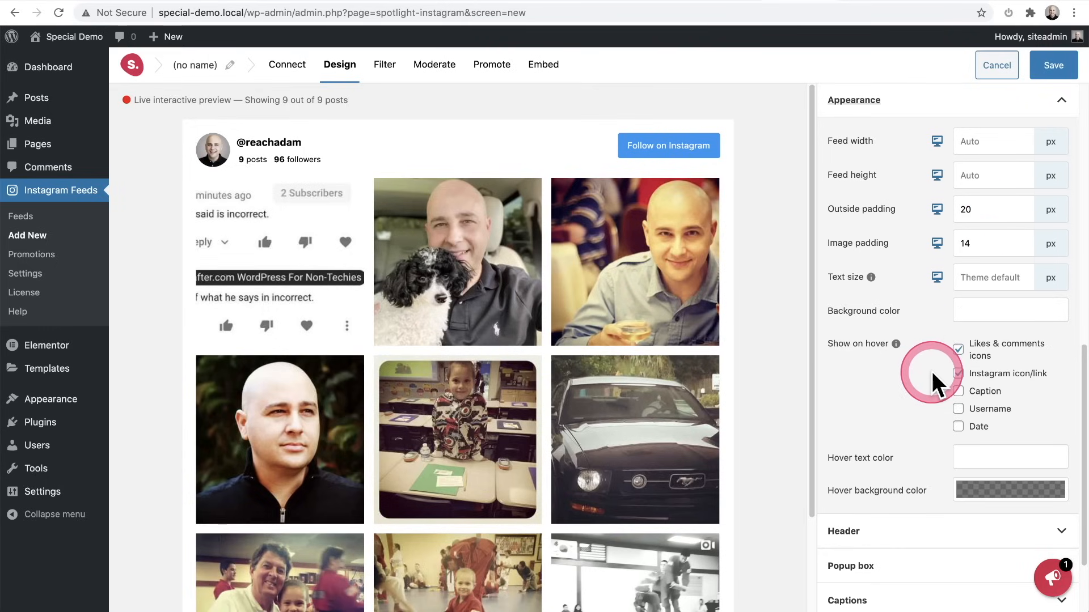
scroll(931, 372, "down", 2)
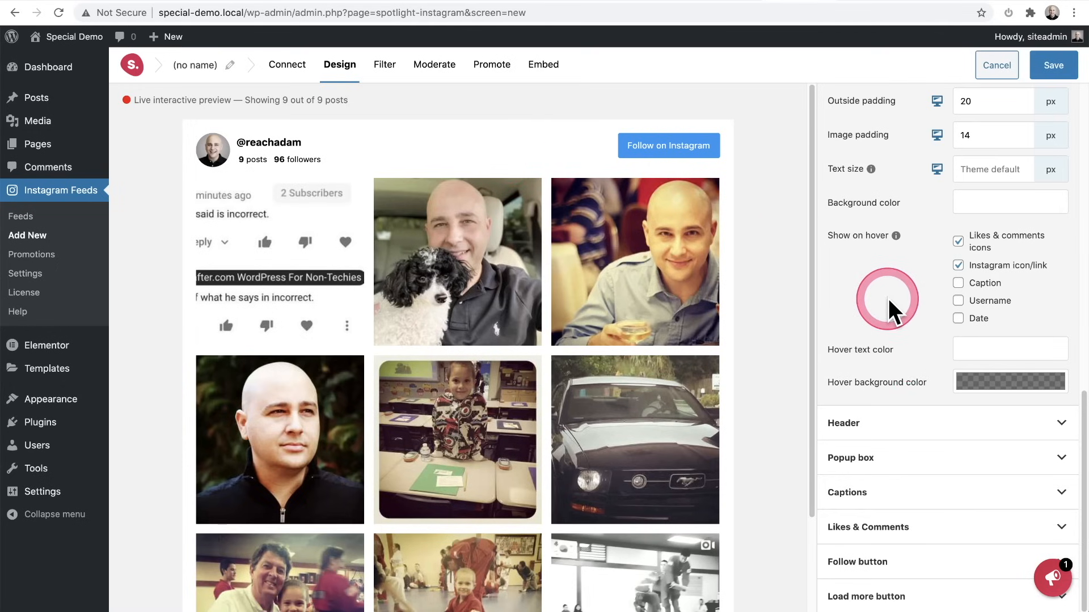
Hide the feed's header in the preview and show it again
left_click(919, 426)
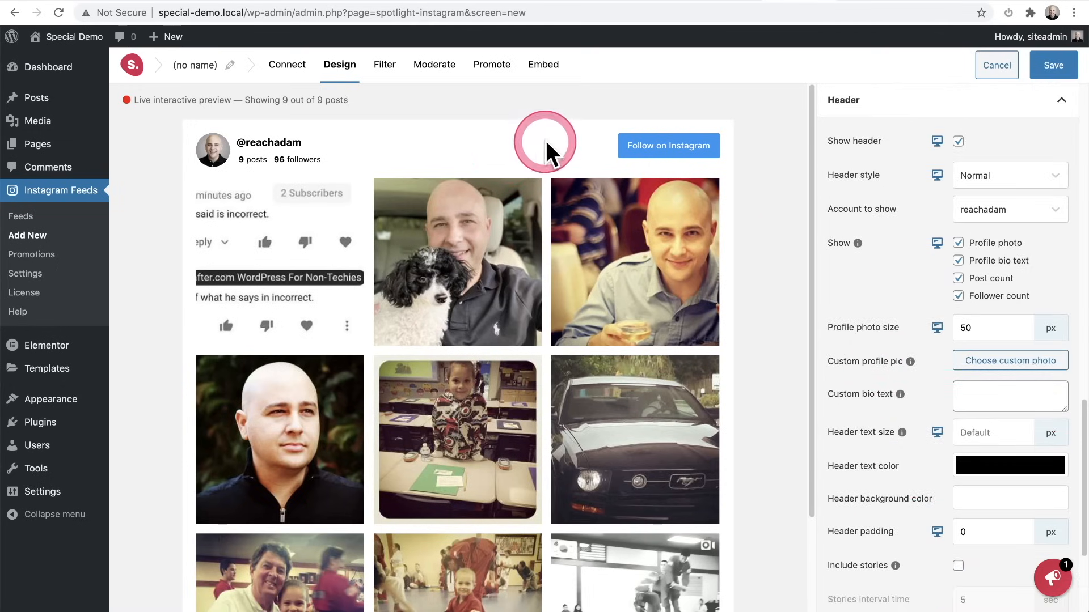
left_click(957, 142)
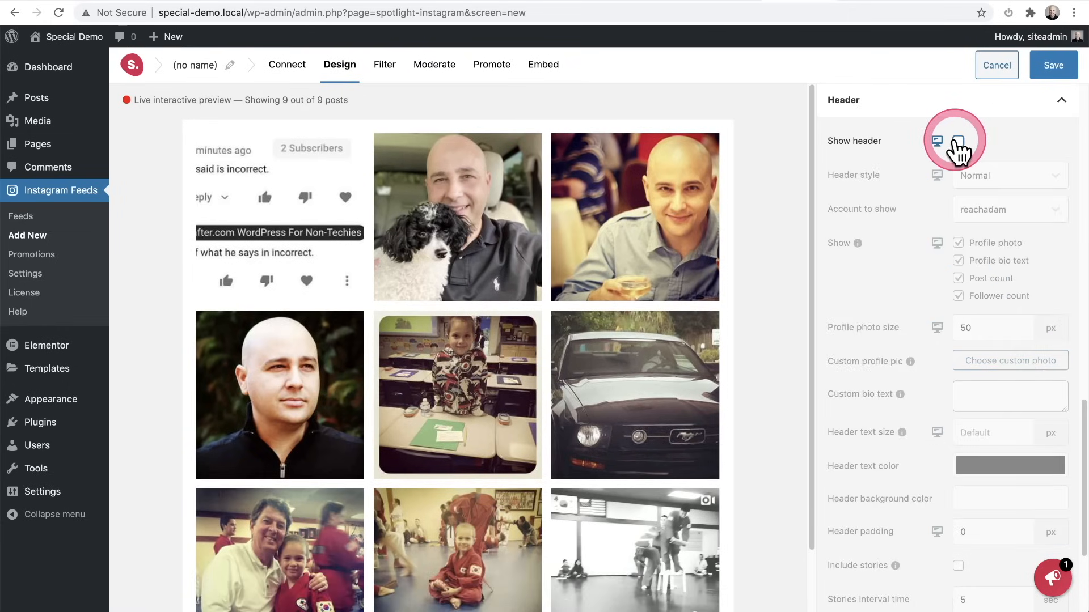
left_click(957, 142)
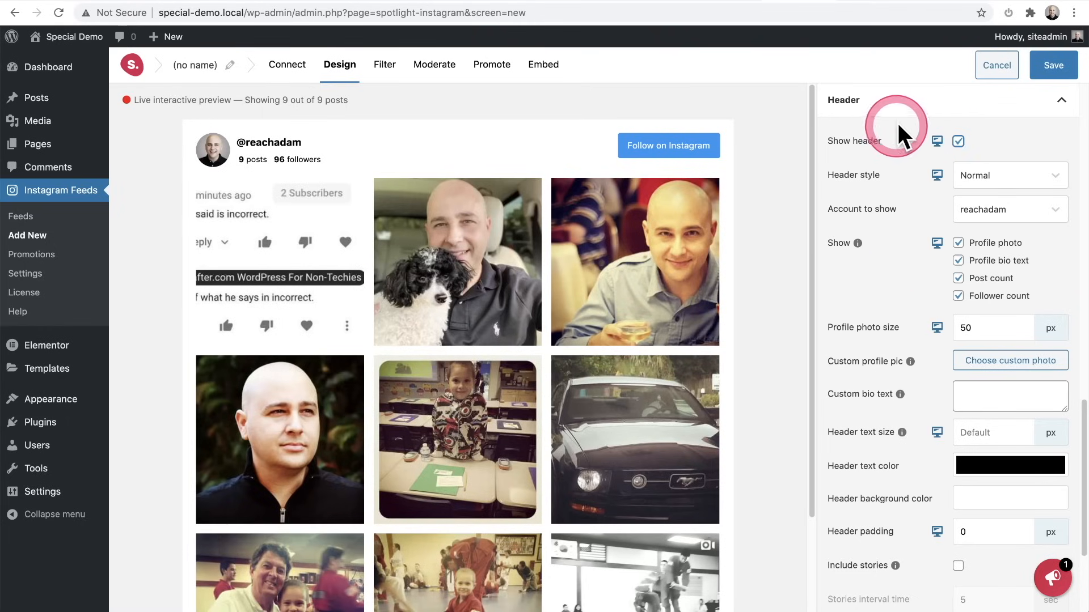
left_click(897, 107)
Examine the design settings for the popup box, captions, likes and comments, follow button and load more button
left_click(907, 458)
scroll(914, 461, "down", 2)
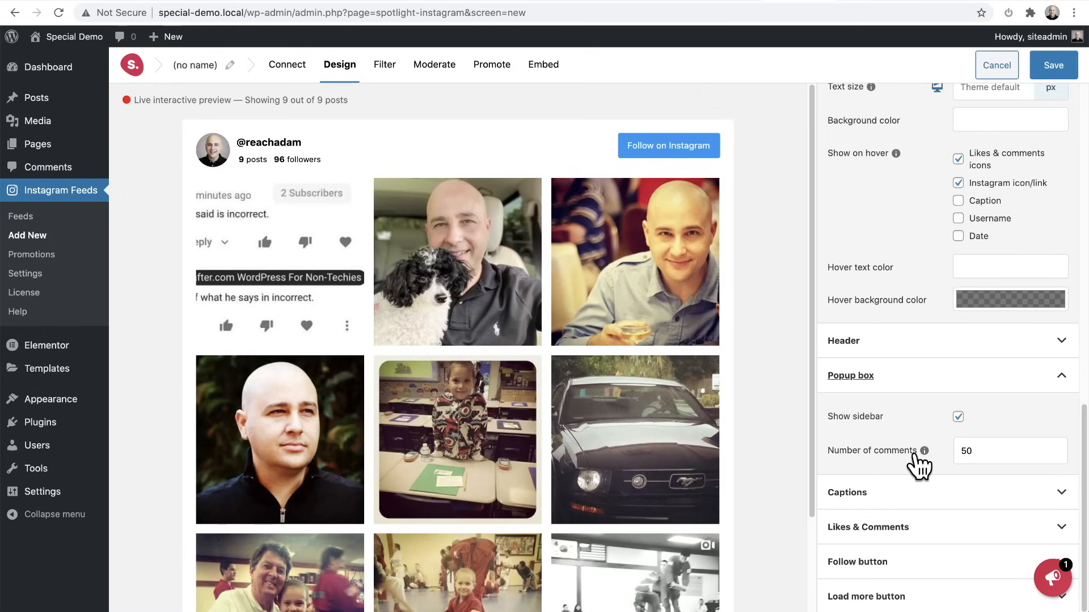
left_click(913, 493)
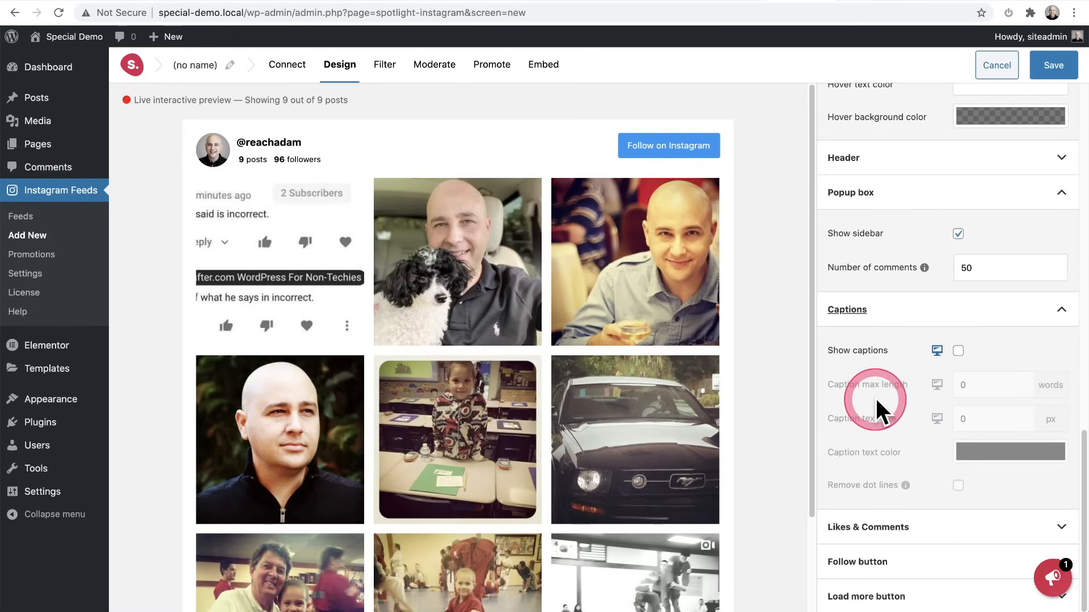
left_click(898, 528)
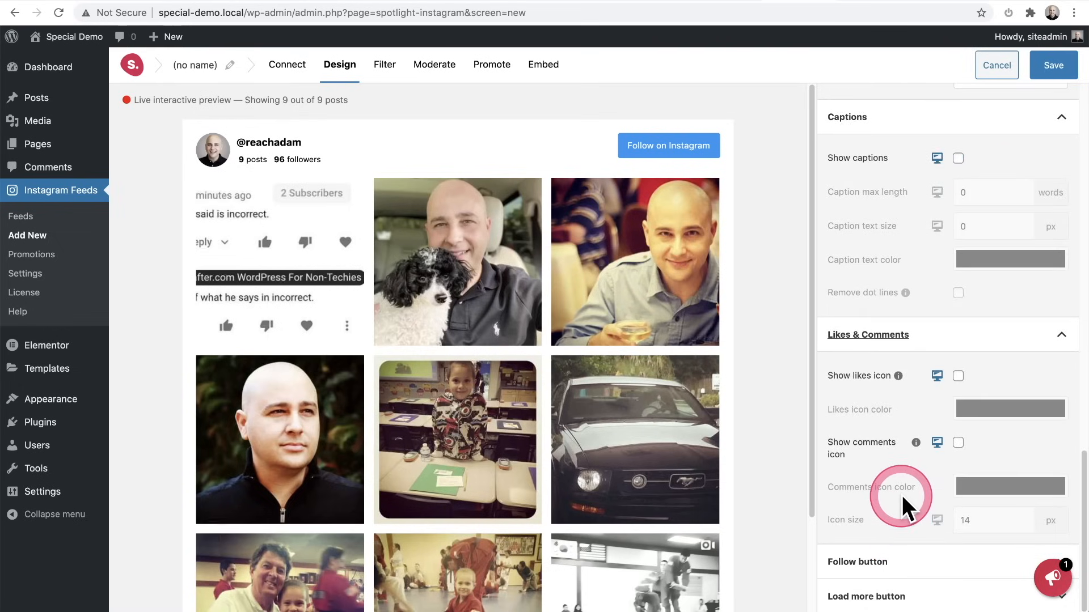
mouse_move(668, 284)
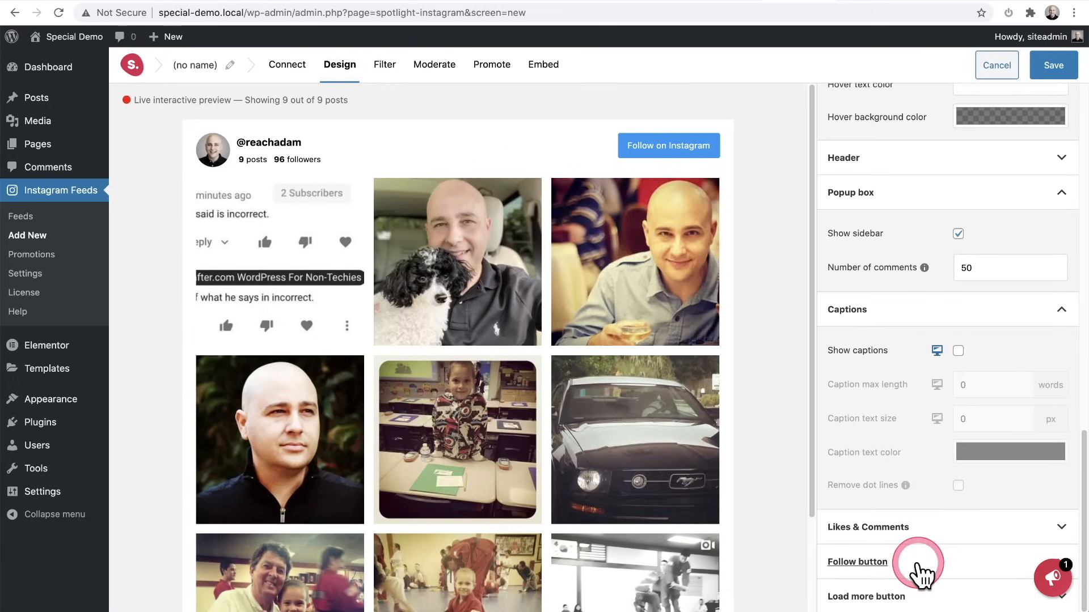
left_click(917, 563)
scroll(925, 509, "down", 3)
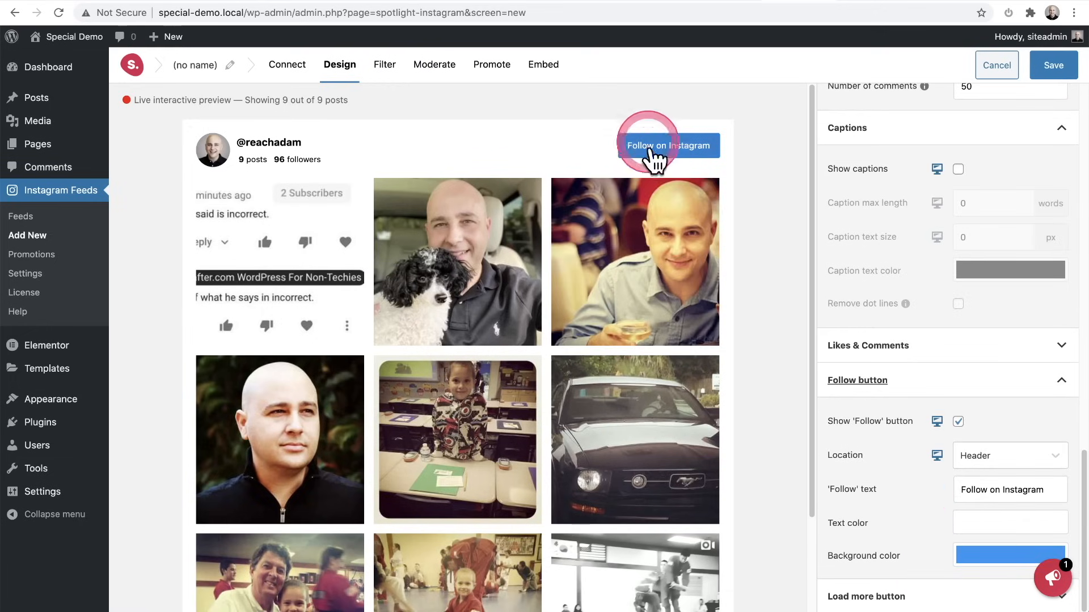
left_click(896, 596)
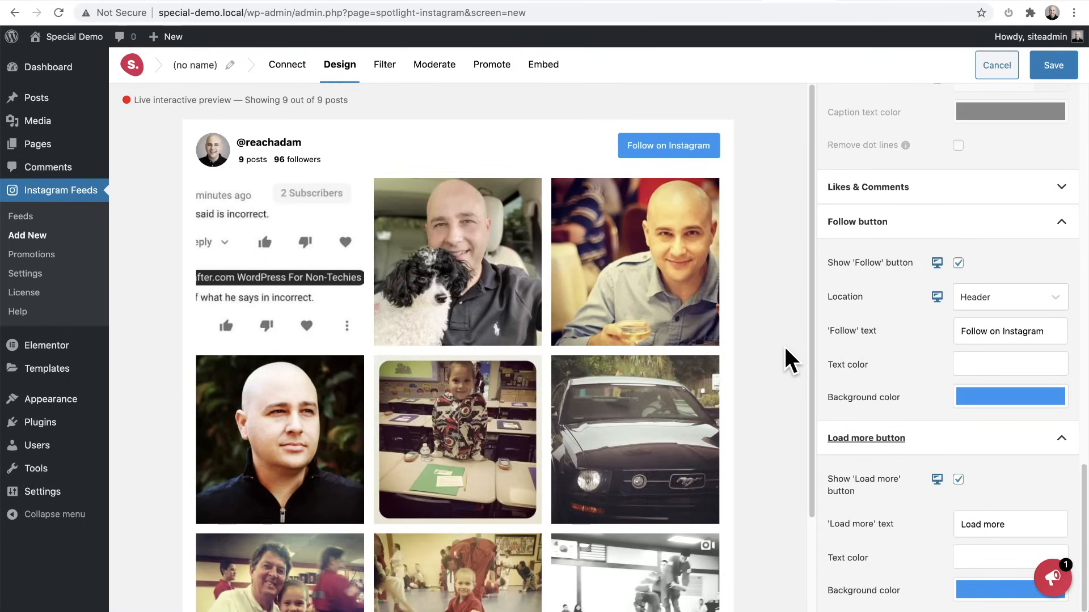
Review the caption and hashtag filters, and hide the first post, a comment screenshot, through moderation
left_click(384, 66)
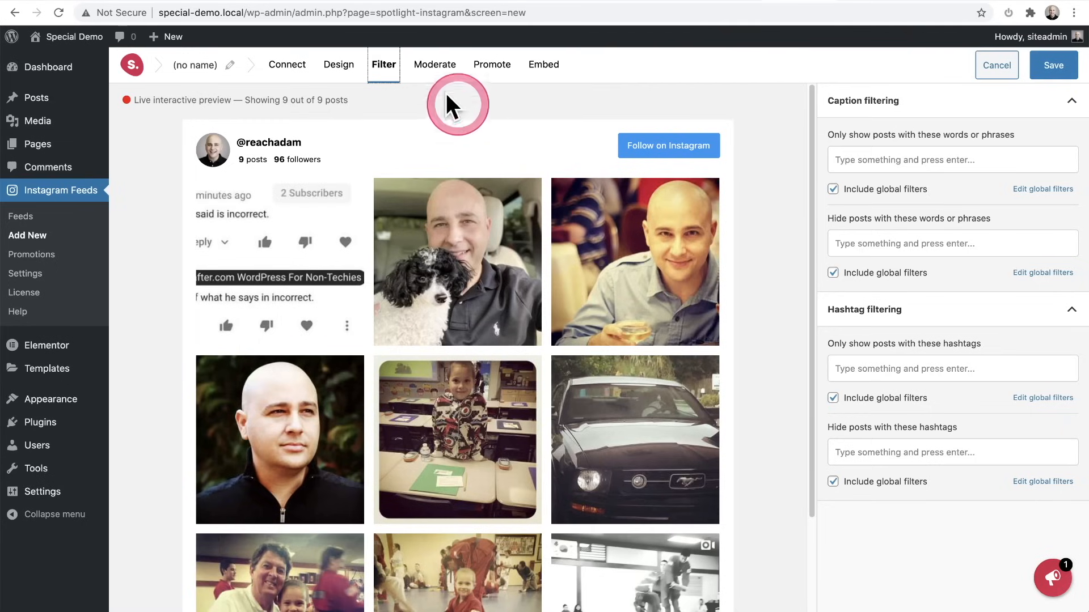
left_click(429, 67)
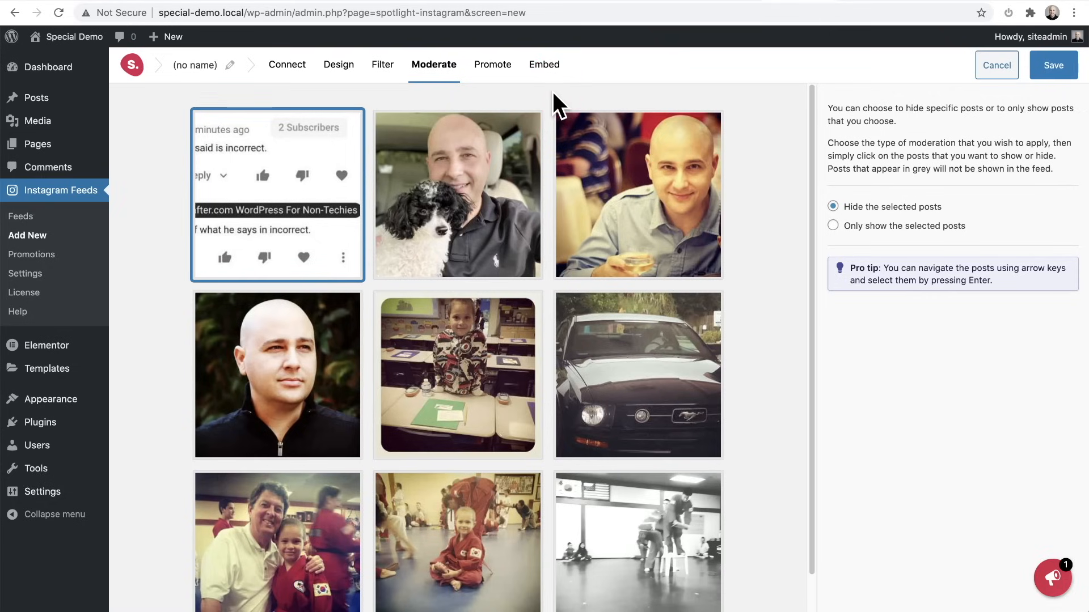
left_click(290, 218)
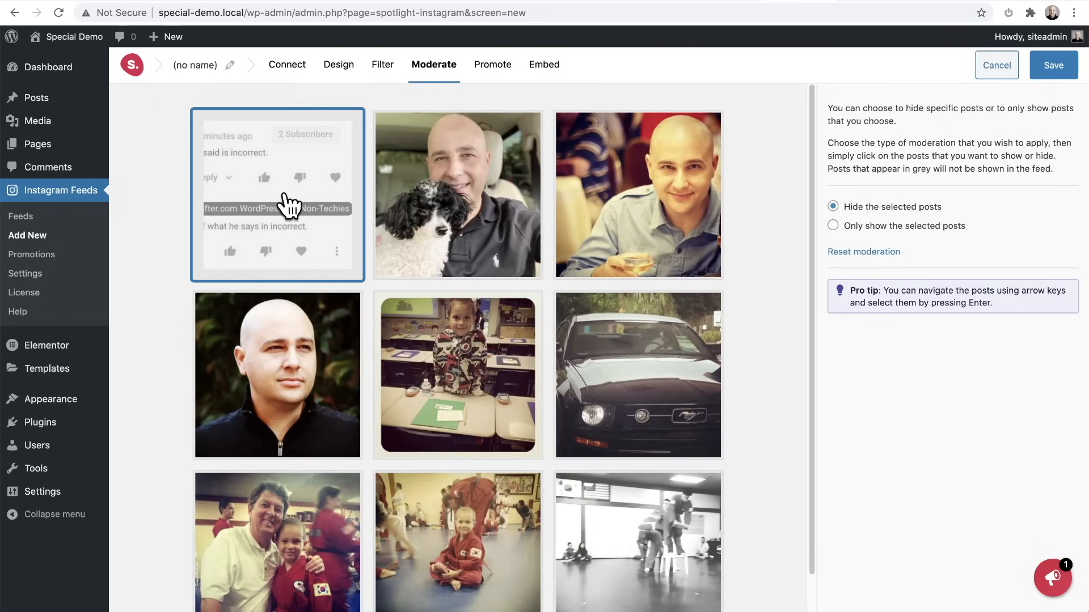
Examine the promotion options for the first post, the man with a dog, including the promotion types and link targets
left_click(487, 70)
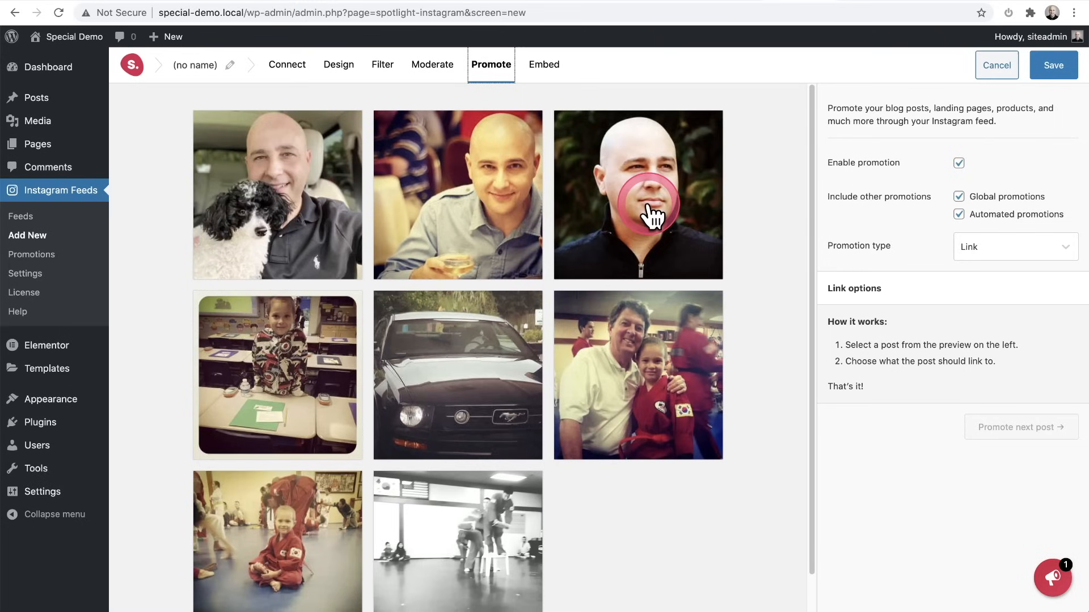
left_click(262, 213)
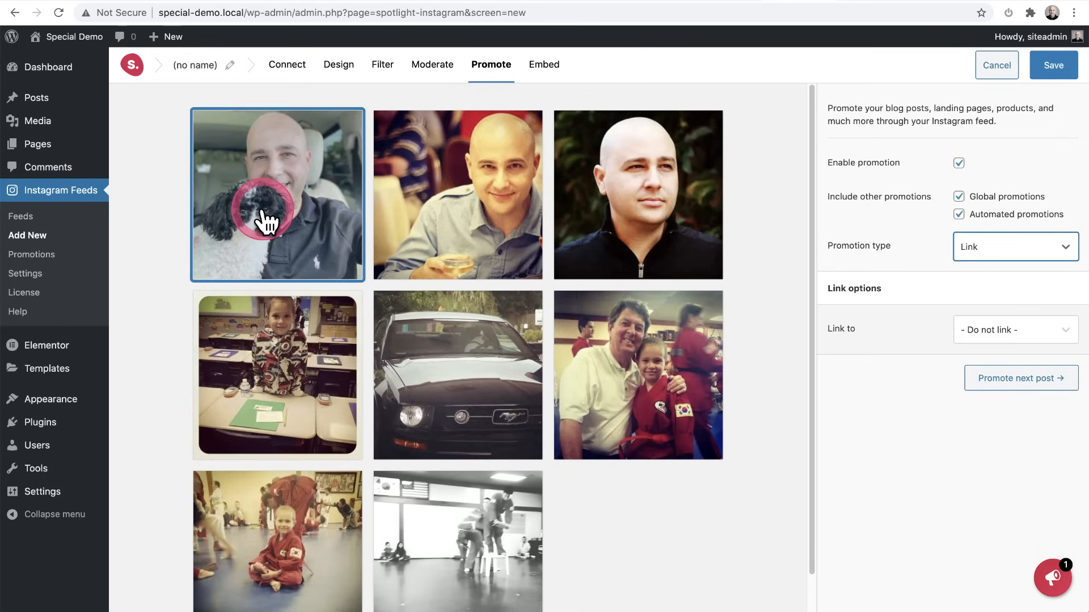
left_click(992, 263)
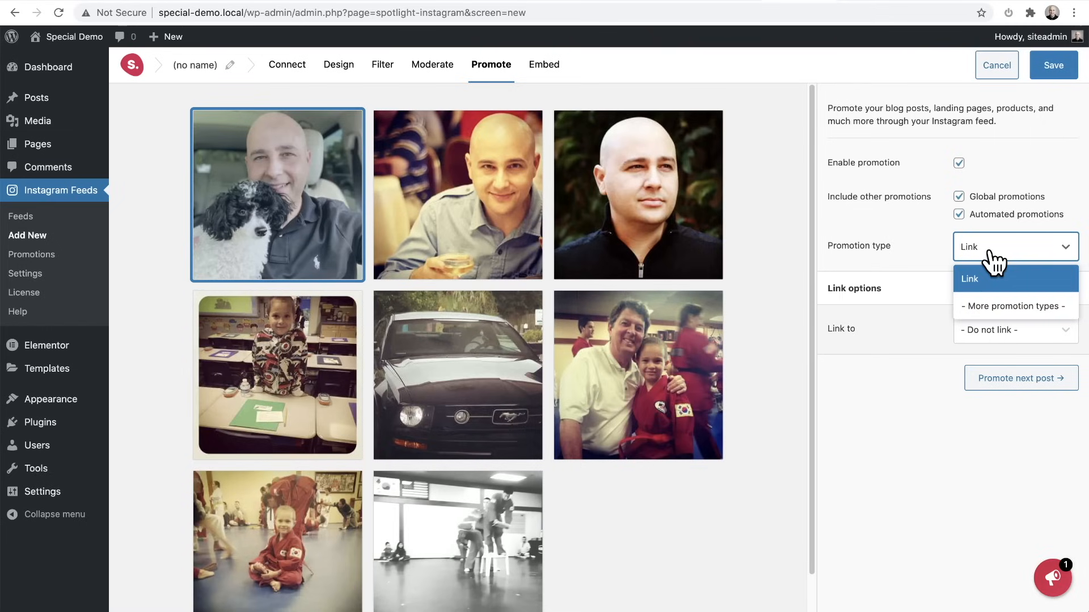
left_click(992, 258)
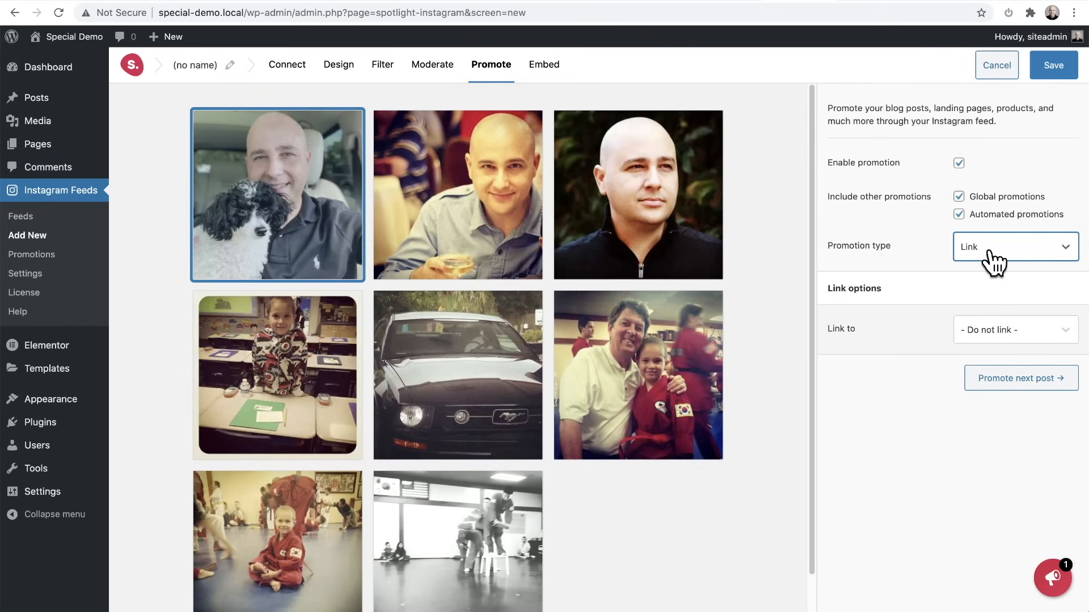
left_click(984, 248)
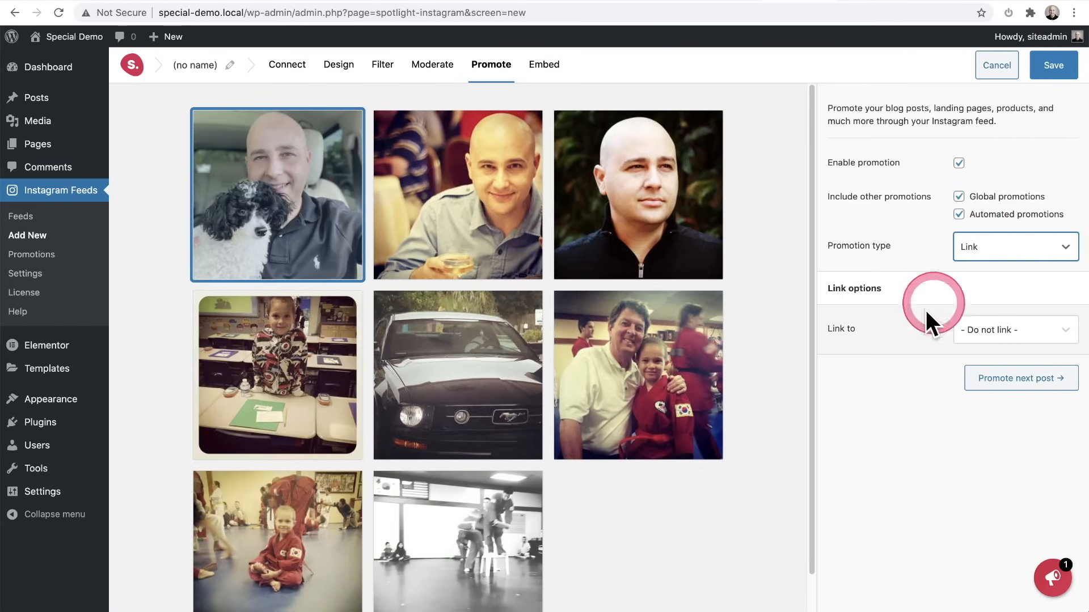
left_click(1027, 339)
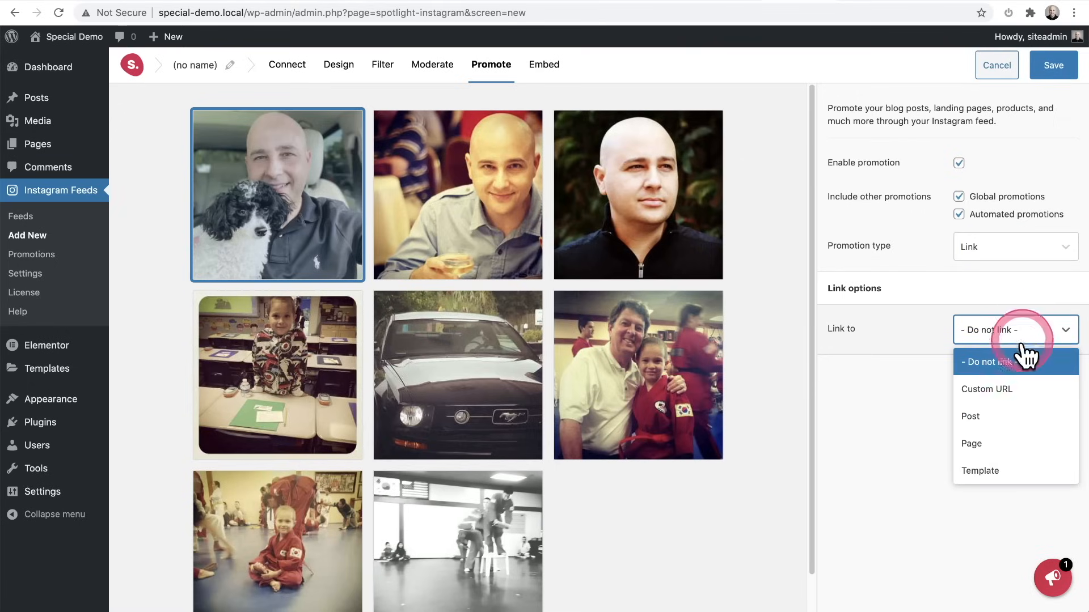
left_click(1020, 407)
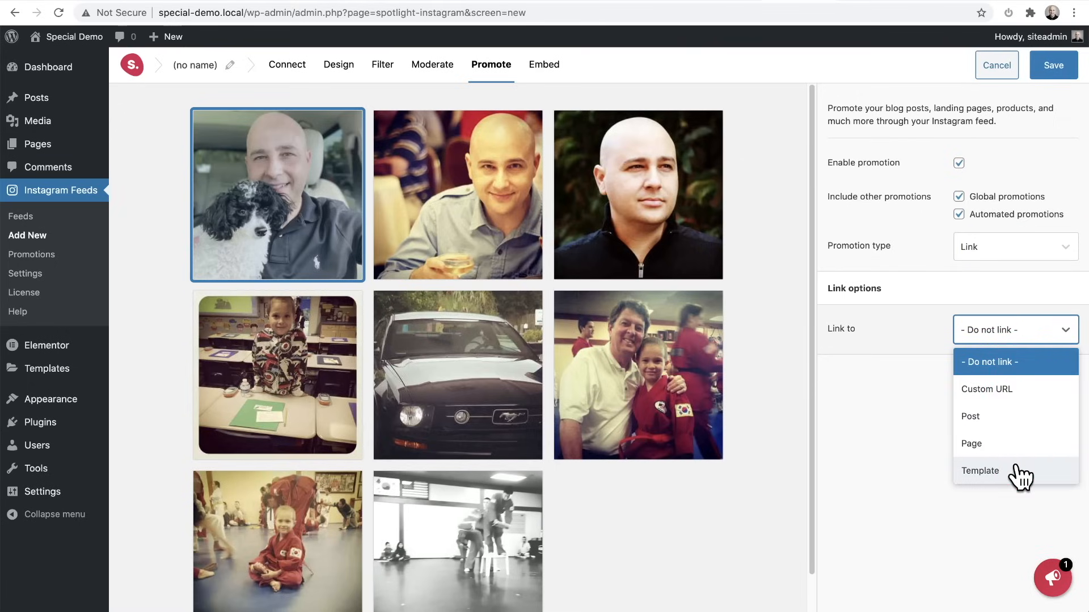
left_click(871, 359)
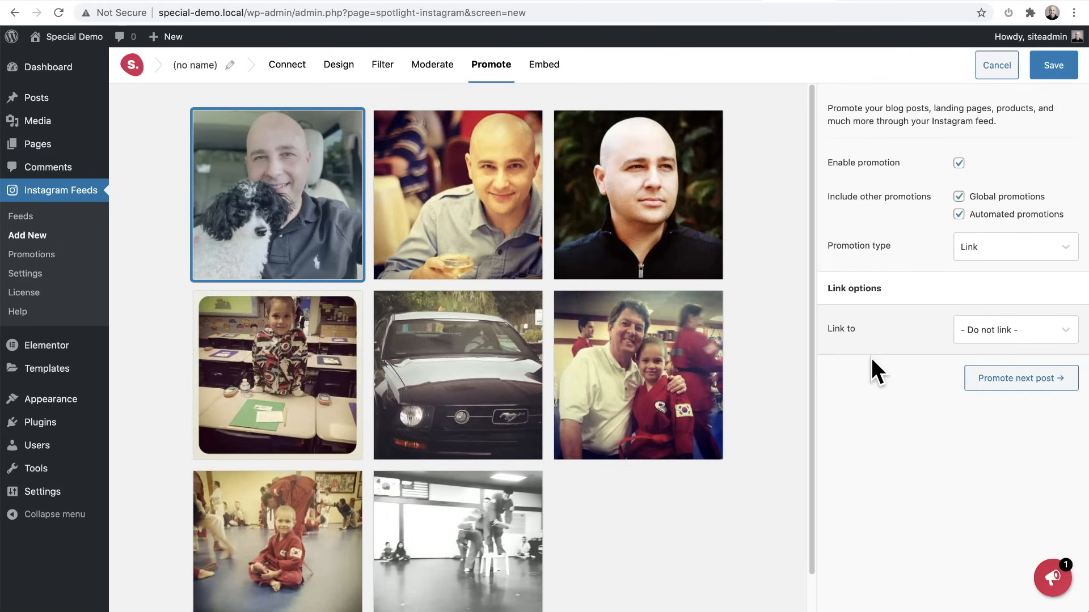
Go to the feed's embed stage and save the feed under the name "My Personal Feed"
left_click(548, 68)
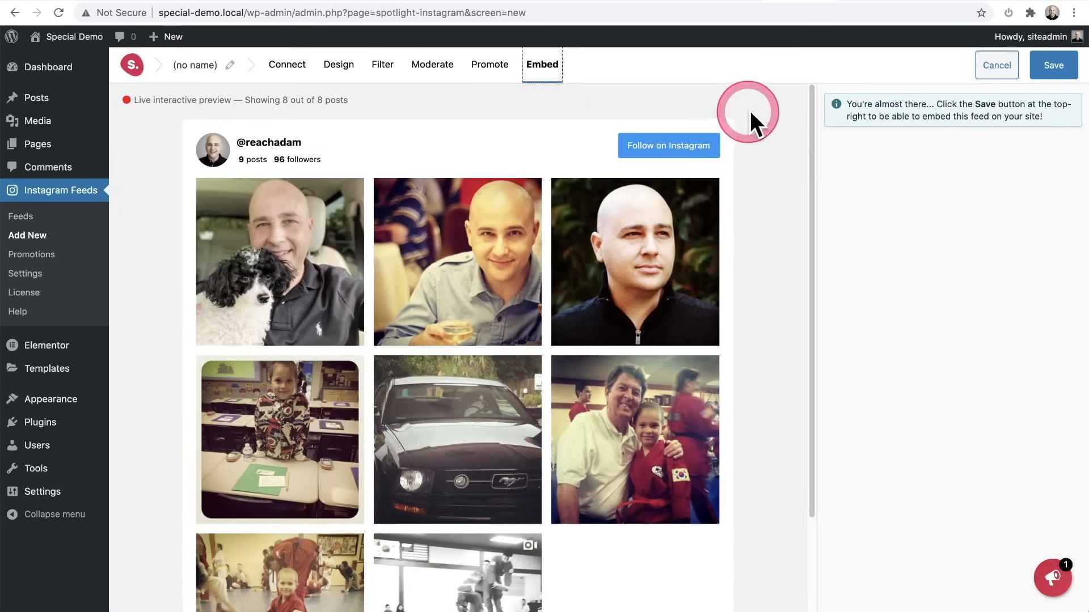
left_click(1050, 67)
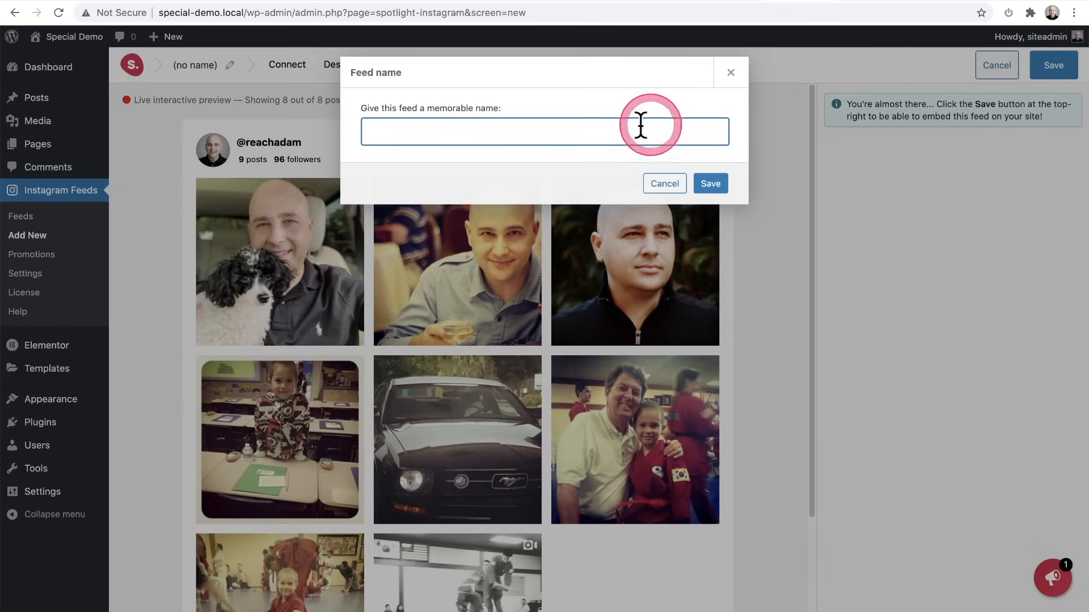
type("My Personal Feed")
left_click(701, 185)
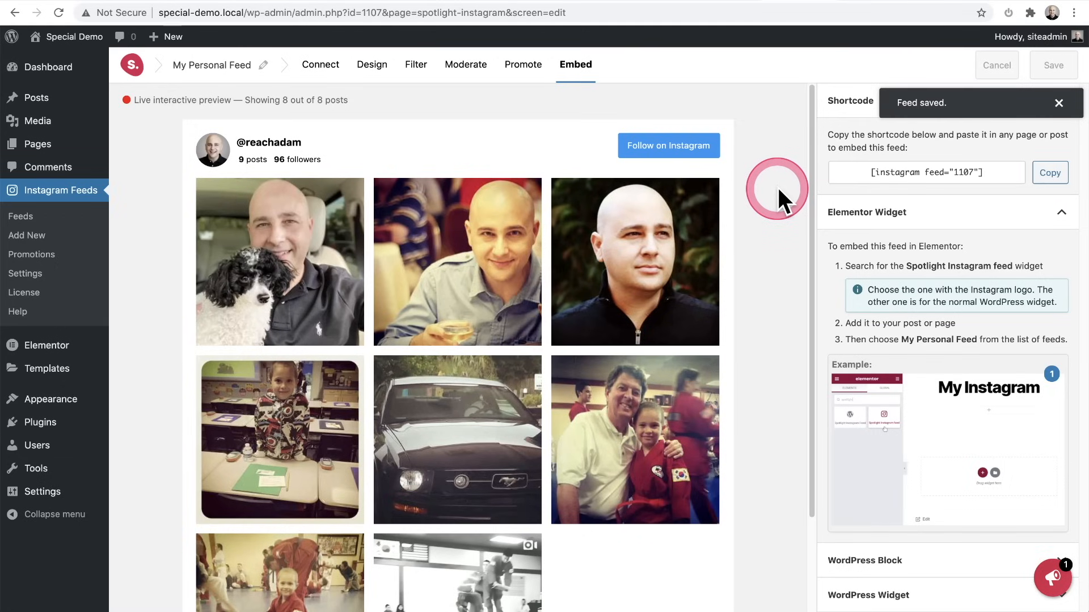
Highlight the saved feed's shortcode and review the embed instructions for the shortcode and Elementor widget
left_click(906, 170)
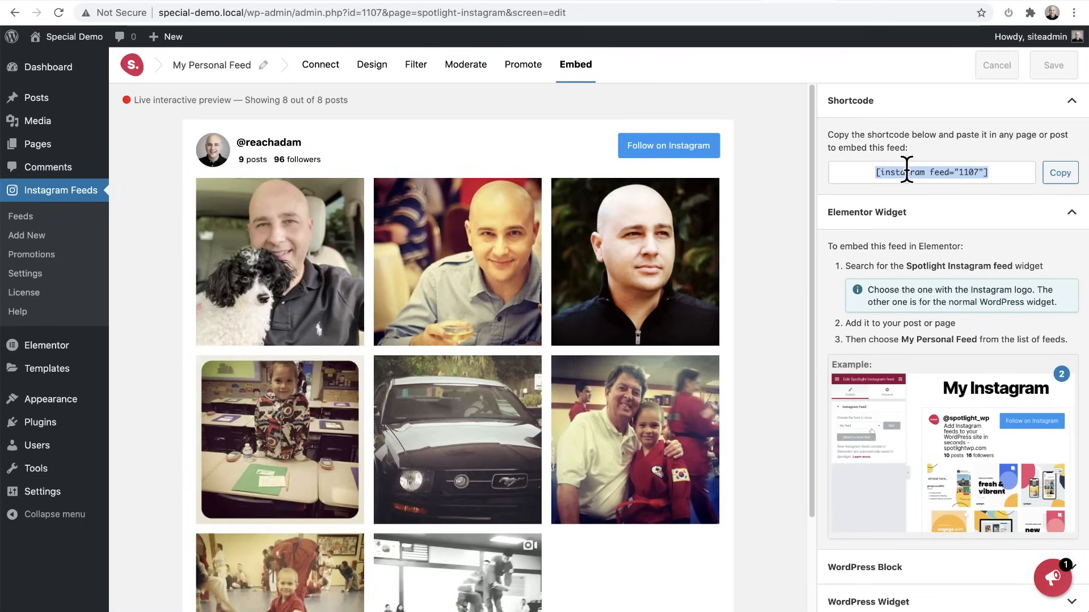
left_click(907, 169)
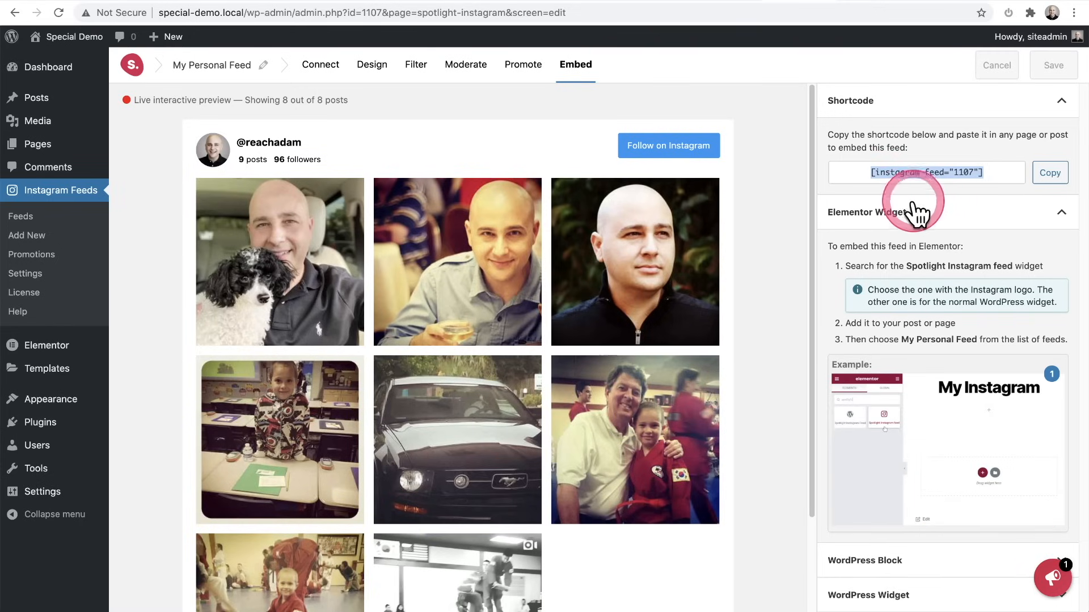
left_click(917, 216)
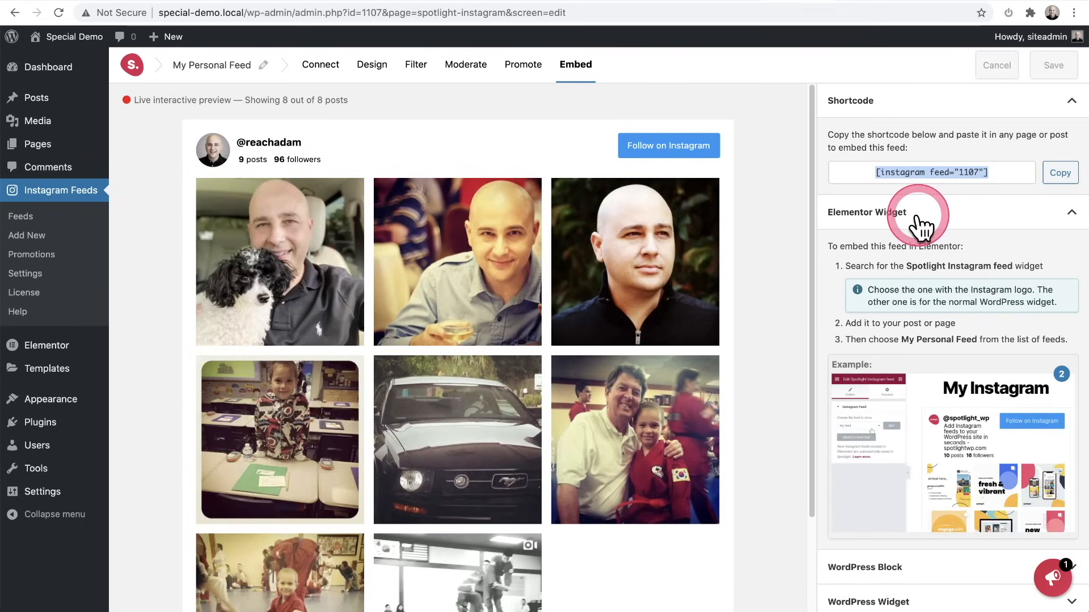
left_click(911, 170)
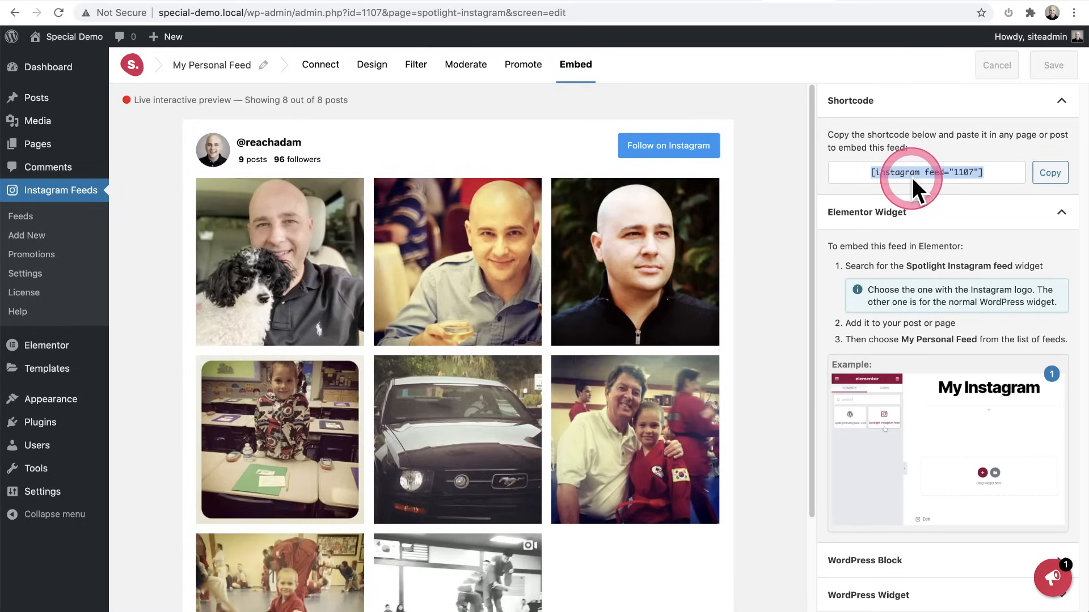
Add a Spotlight Instagram Feed block to the Kitchen page and set it to show My Personal Feed
left_click(73, 156)
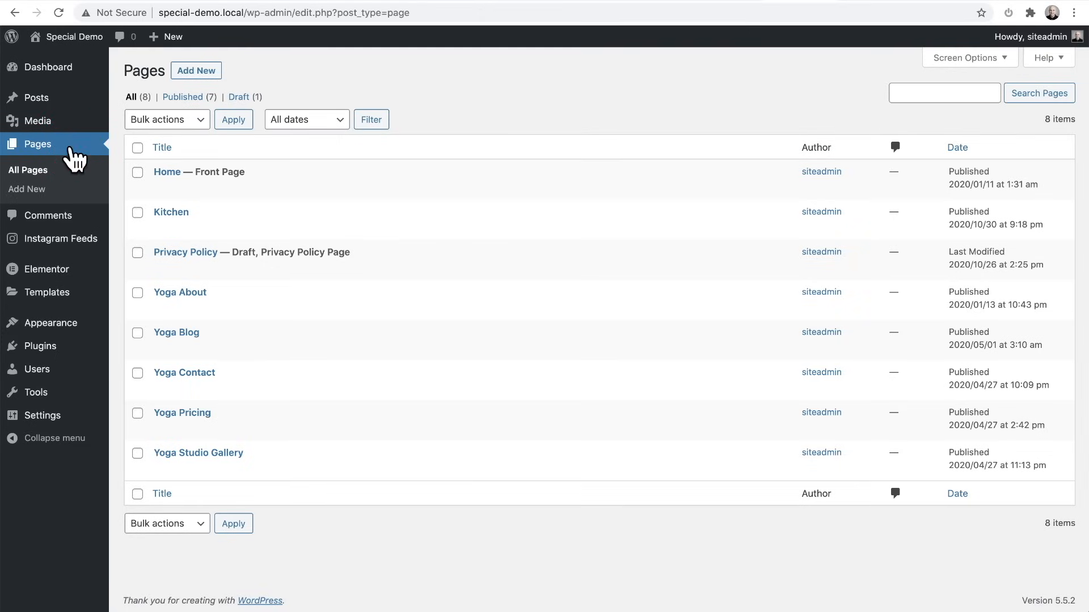
left_click(172, 213)
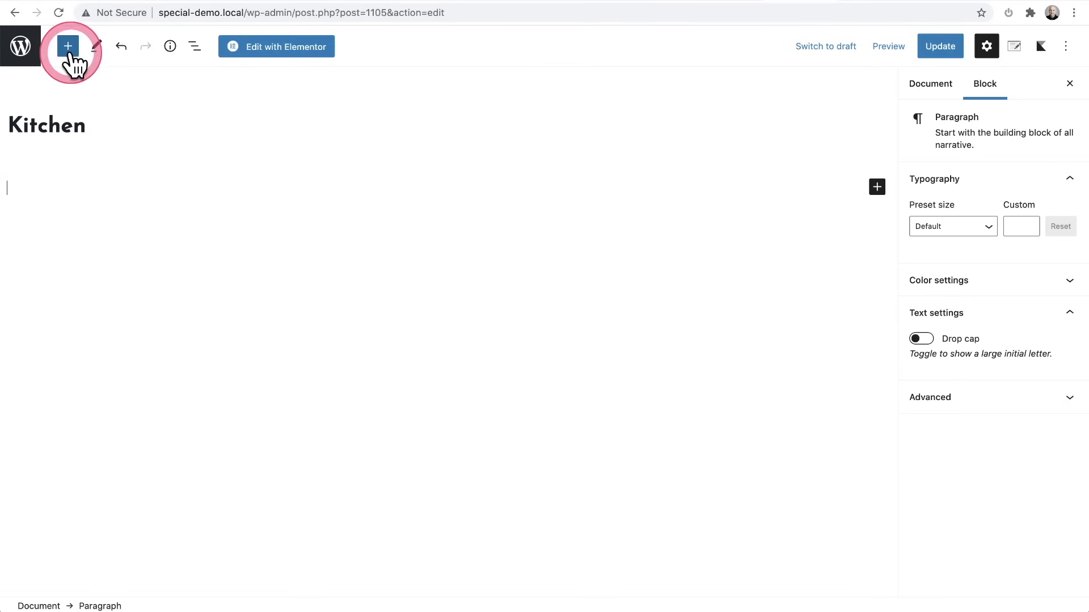
left_click(69, 47)
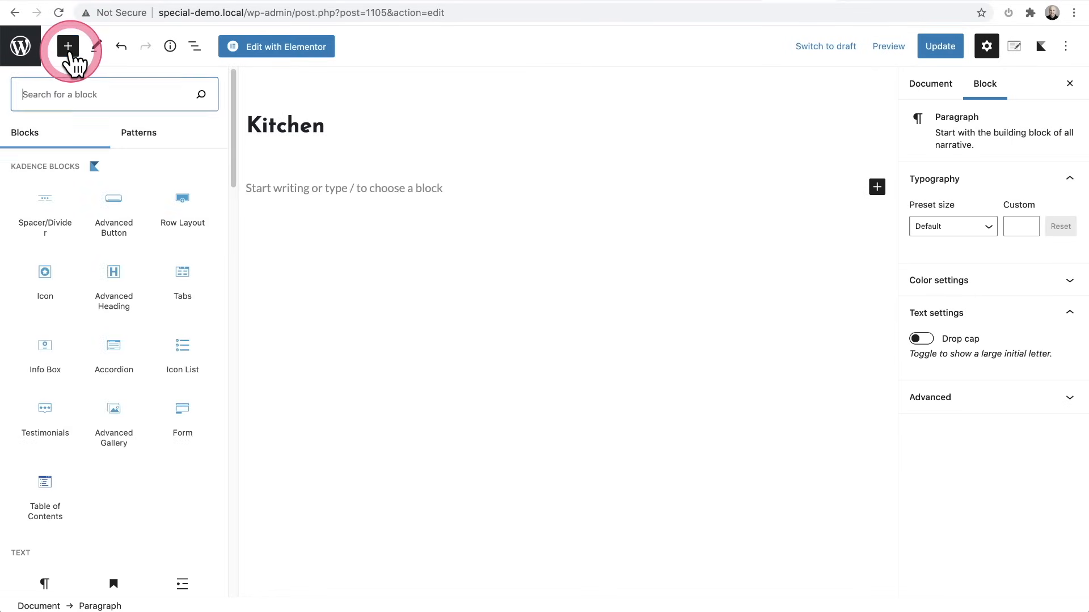
type("spo")
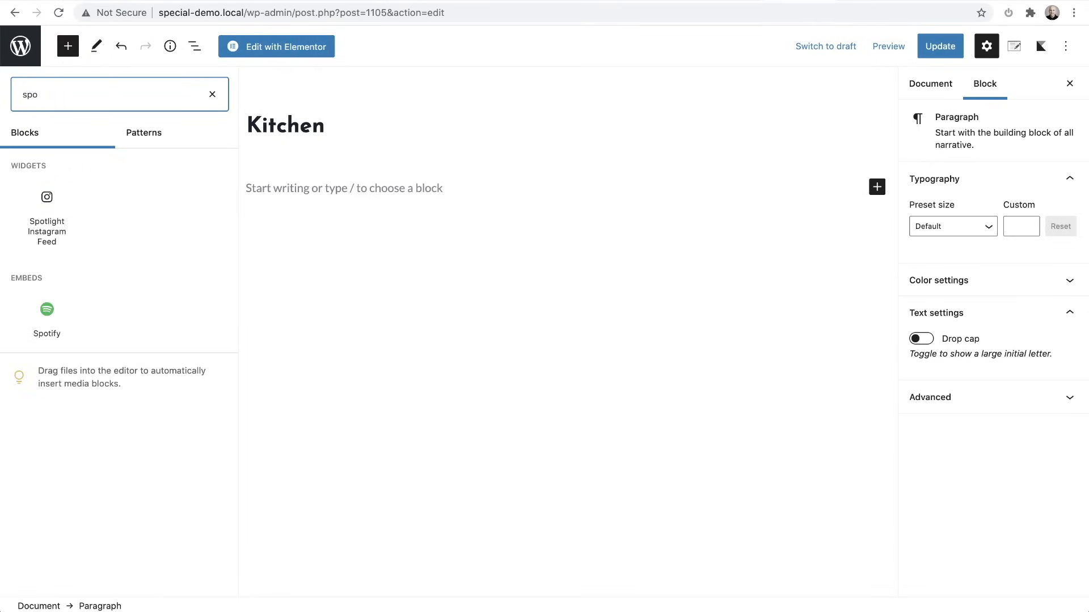
mouse_move(73, 218)
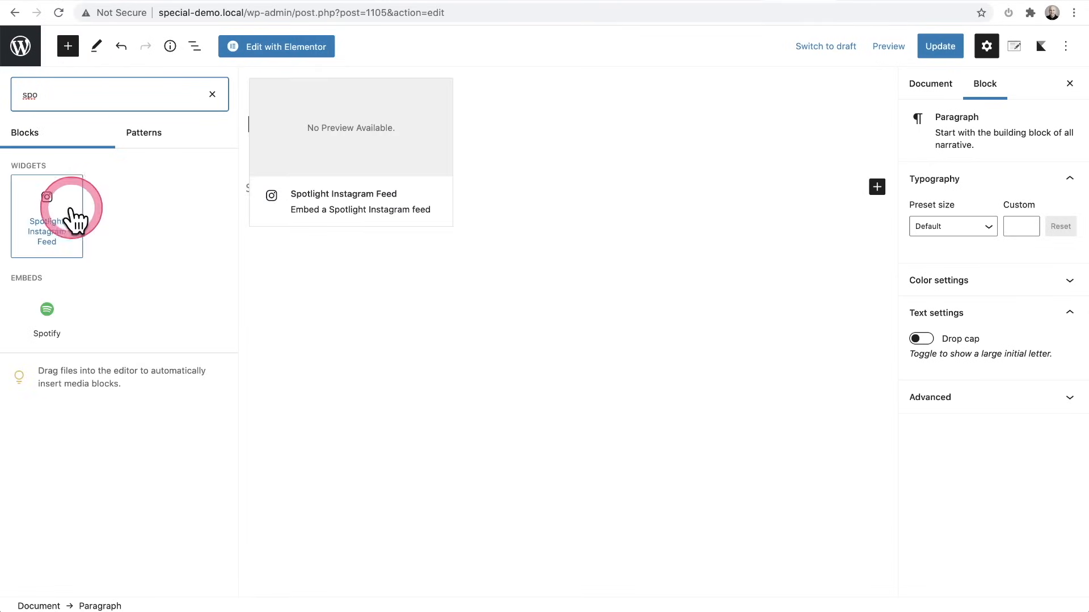
left_click(50, 232)
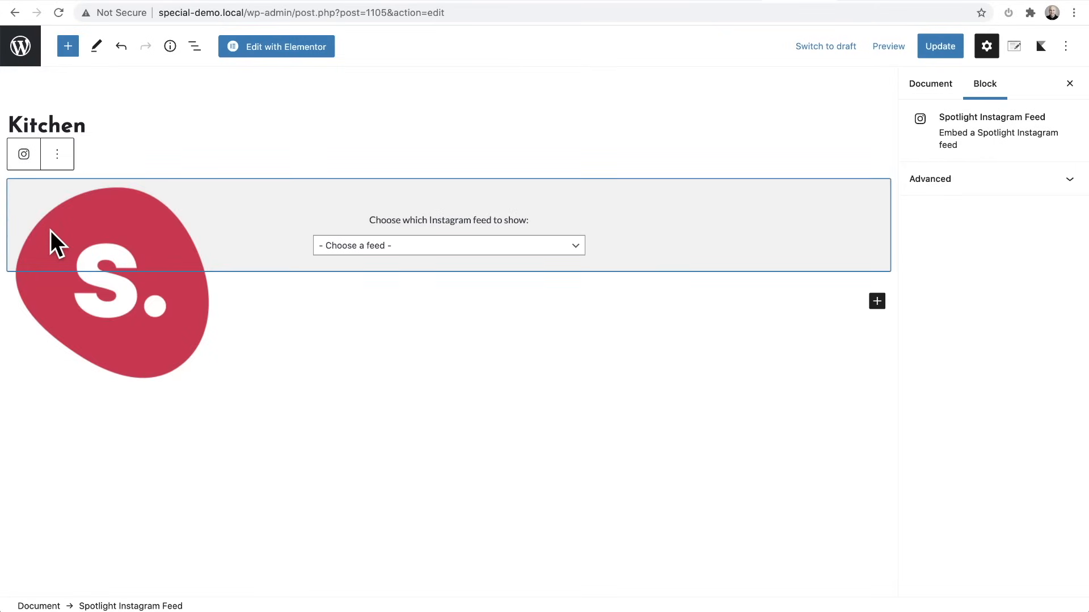
left_click(441, 250)
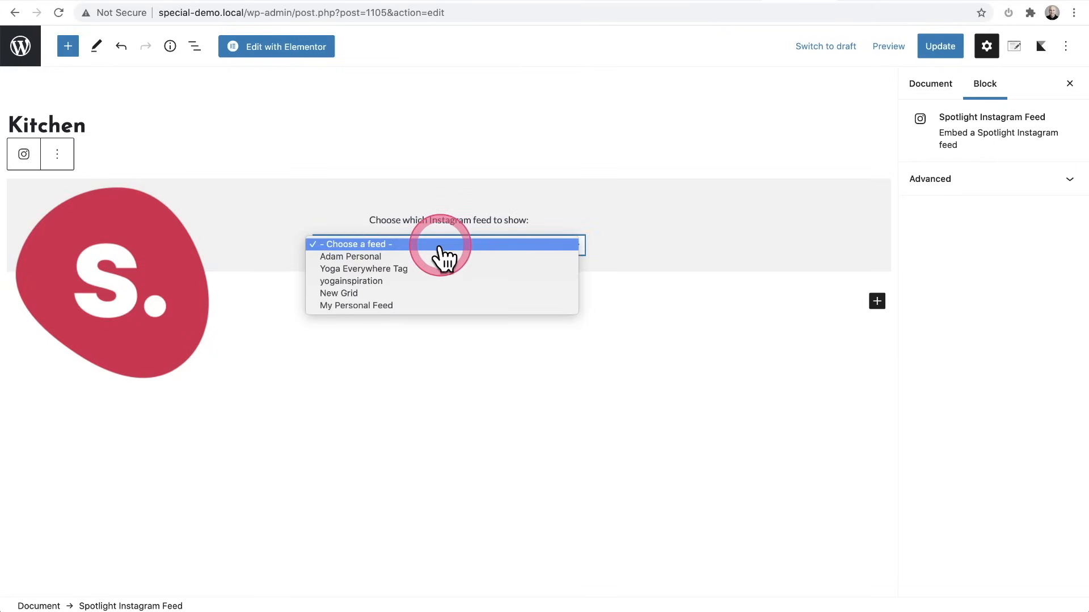
left_click(425, 305)
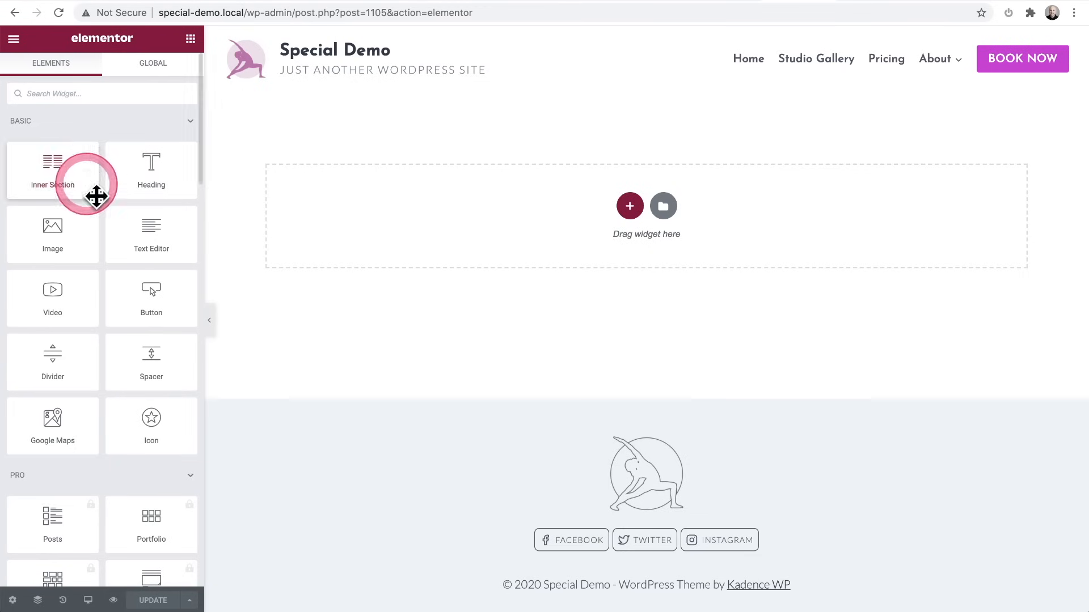
Place the Spotlight Instagram feed widget on the Kitchen page in Elementor and set it to display My Personal Feed
scroll(117, 226, "down", 15)
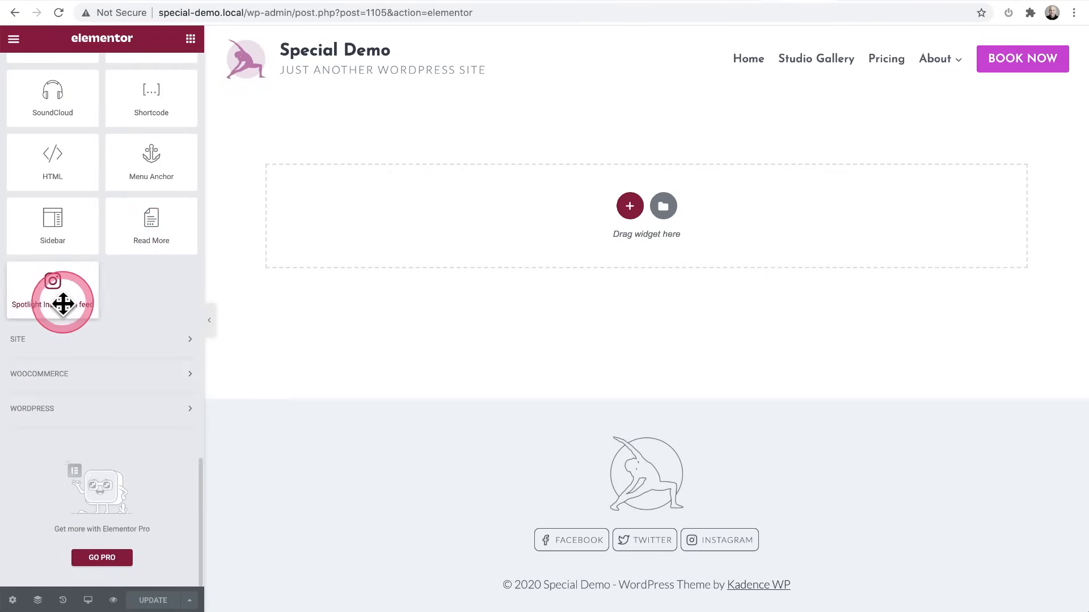
left_click_drag(51, 283, 491, 217)
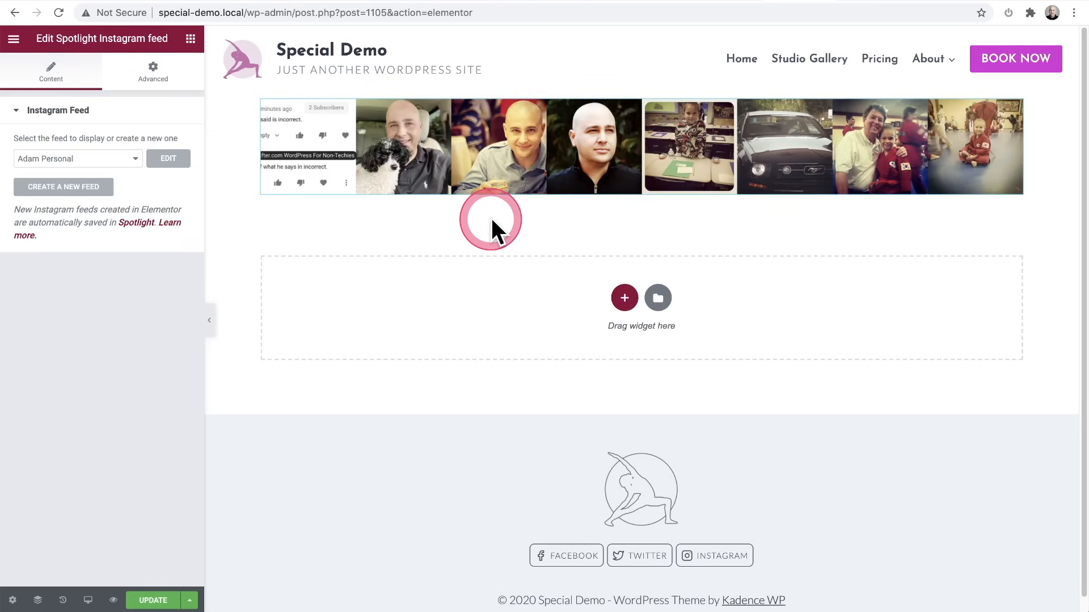
left_click(113, 160)
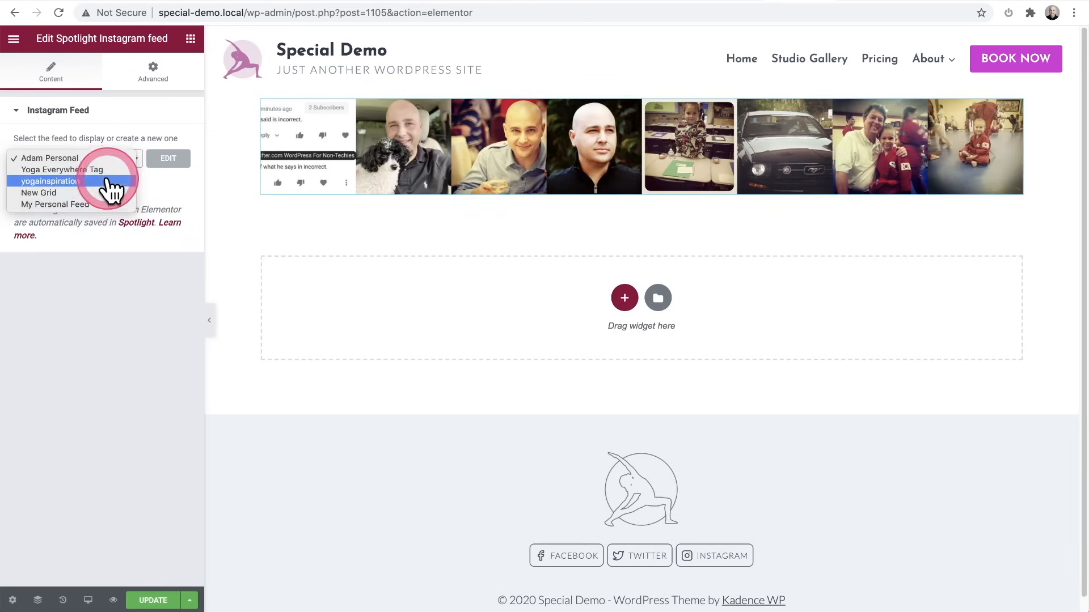
left_click(46, 205)
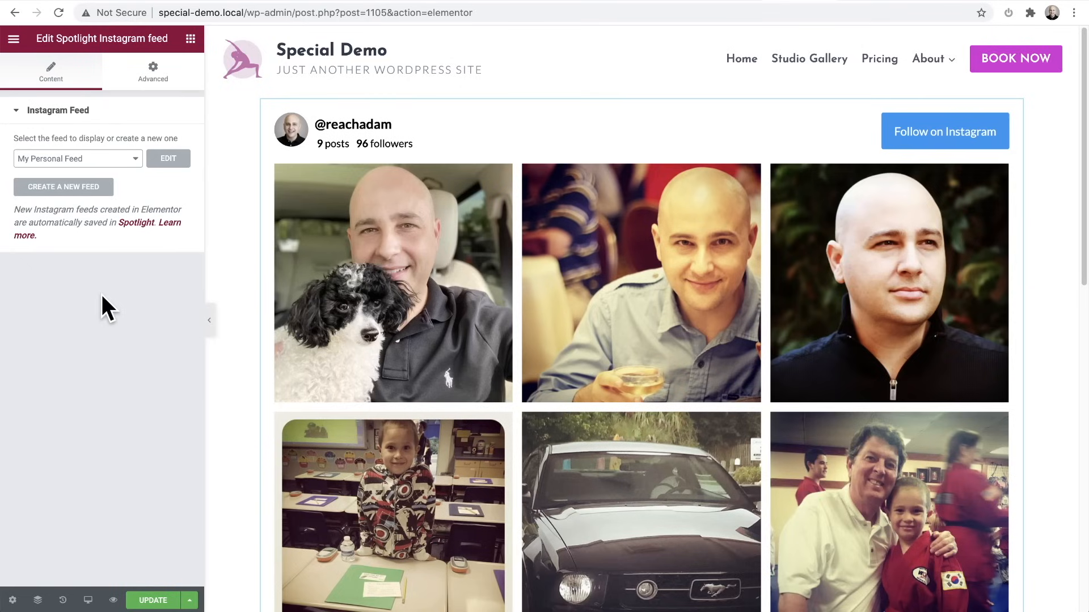
Look at the widget's built-in editor for My Personal Feed, close it, and view the editor for creating a new feed
left_click(167, 159)
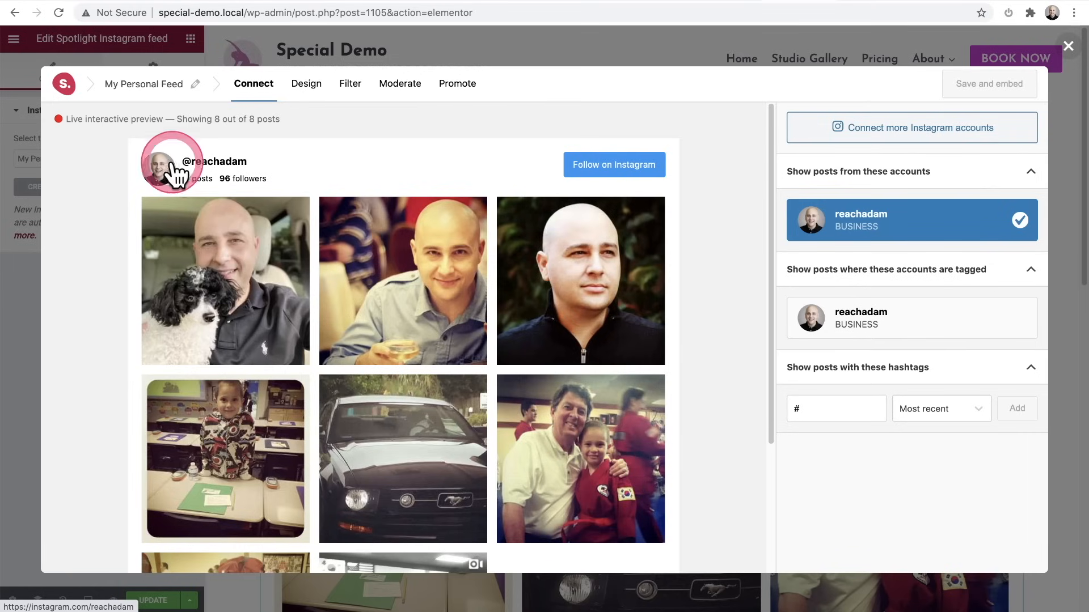
left_click(1069, 47)
left_click(85, 364)
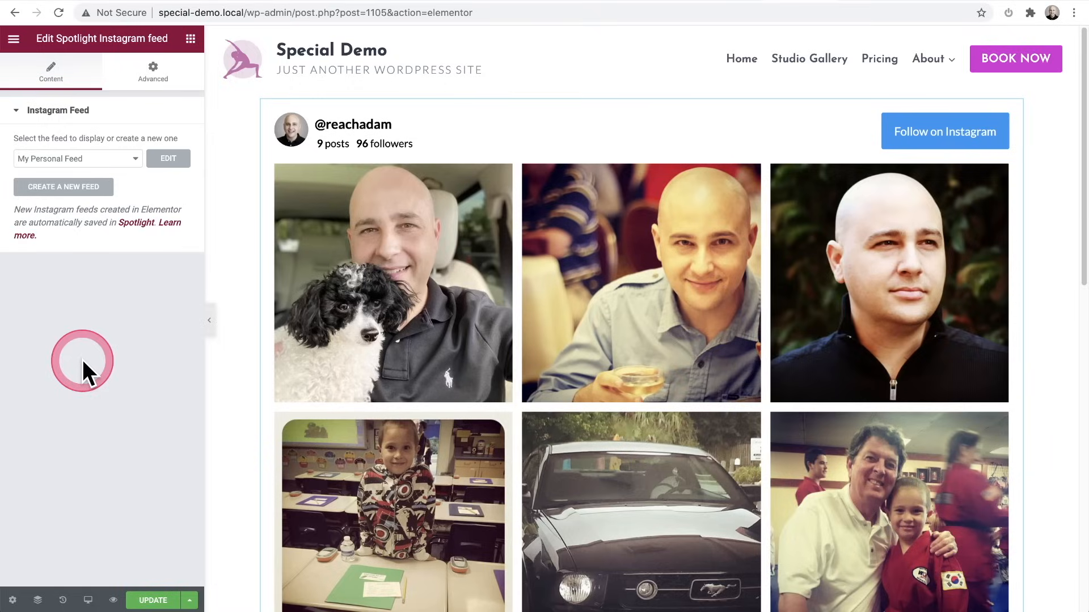
left_click(54, 191)
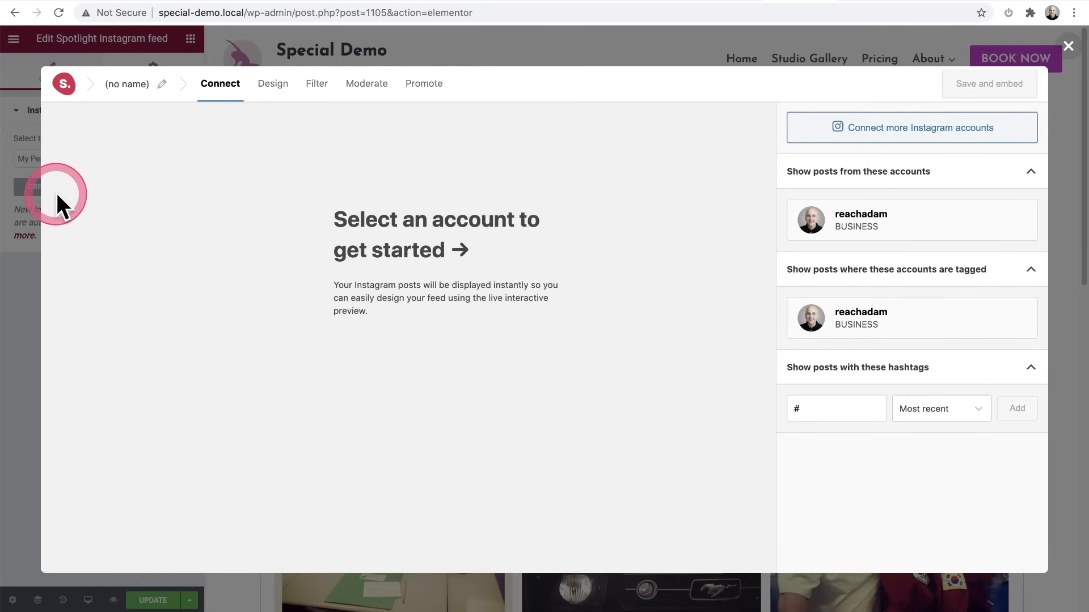
left_click(338, 236)
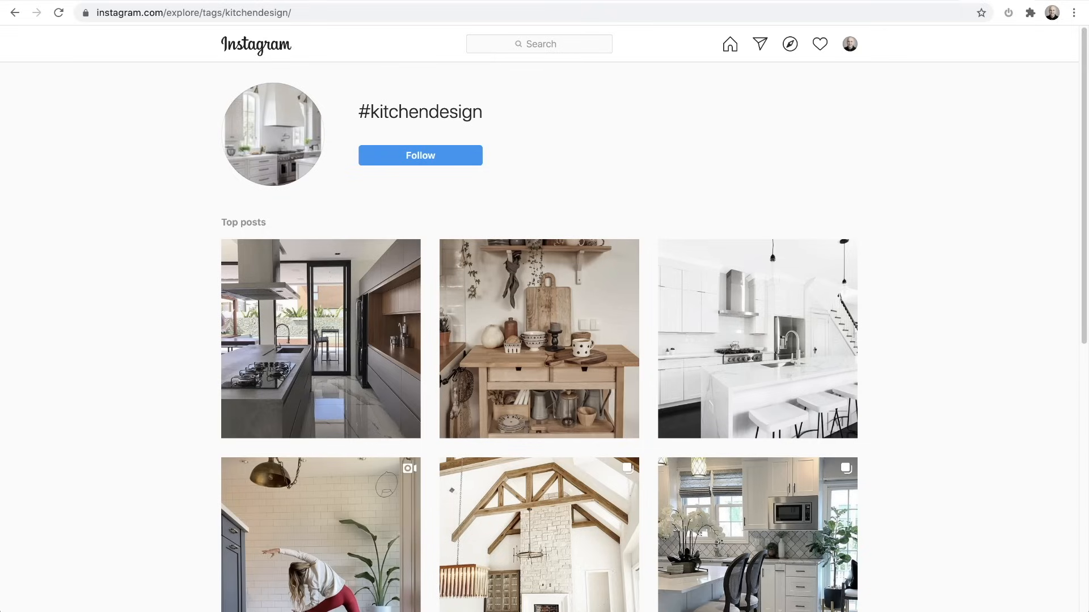
Switch to Instagram, search for hashtags with "#kit", and copy the #kitchendesign hashtag from the page heading
left_click(535, 45)
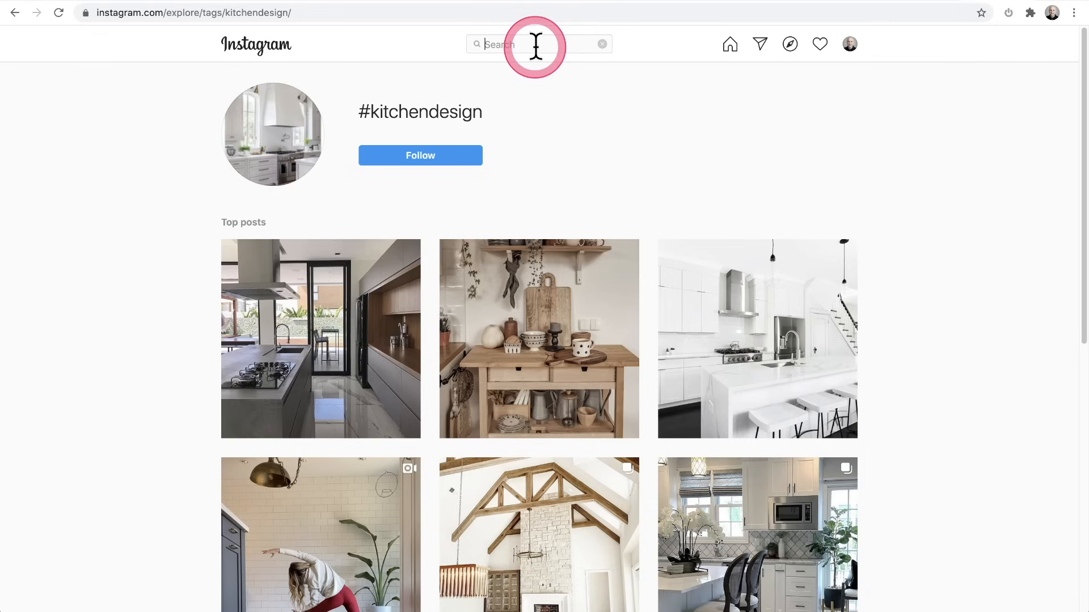
type("#ki")
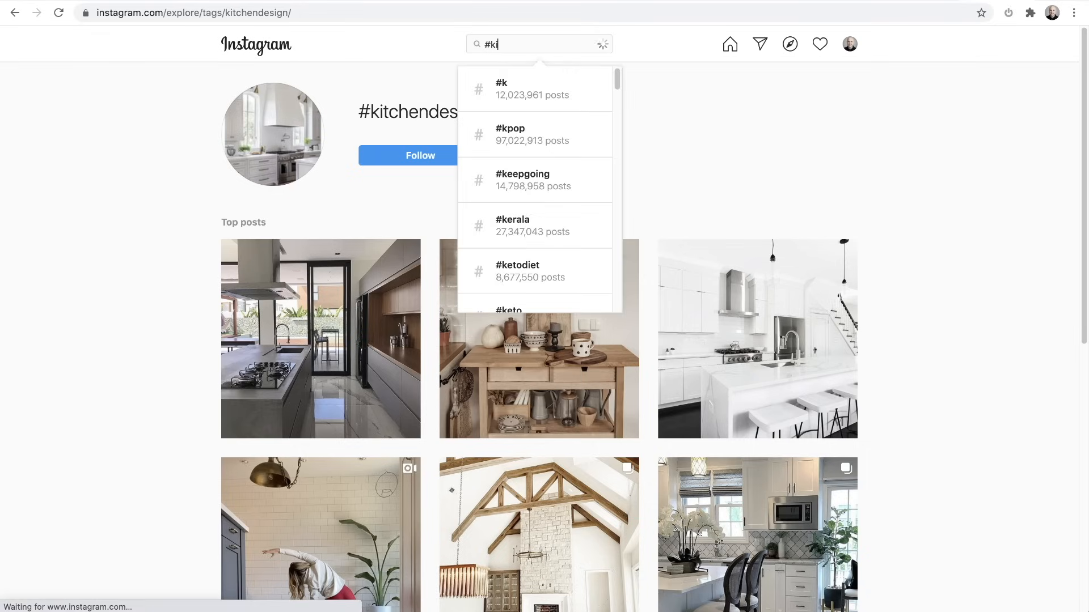
type("t")
left_click(527, 46)
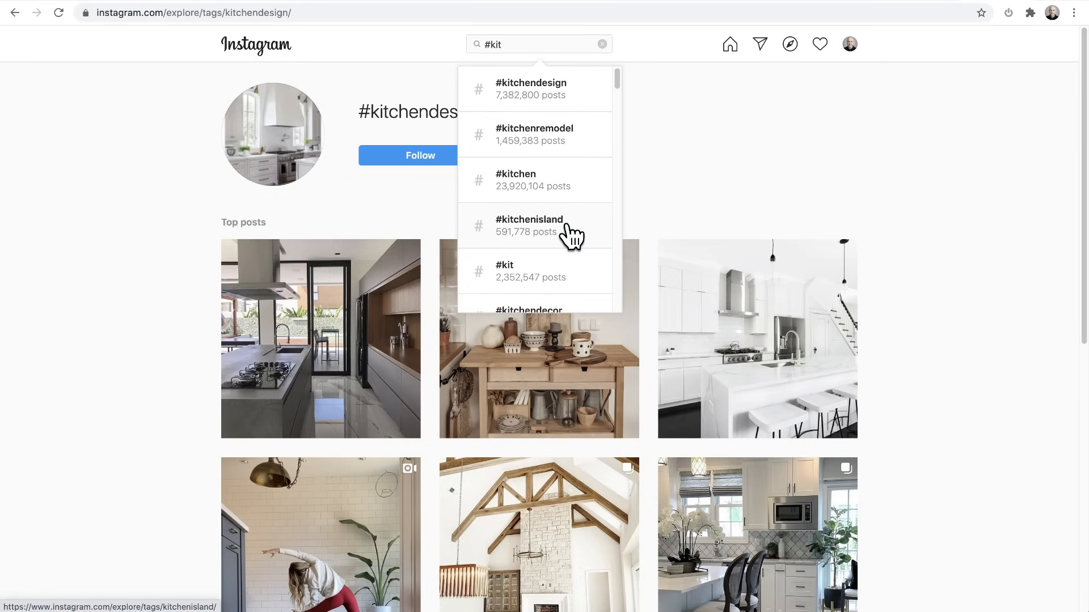
left_click(734, 132)
left_click_drag(475, 110, 352, 114)
key("super+c")
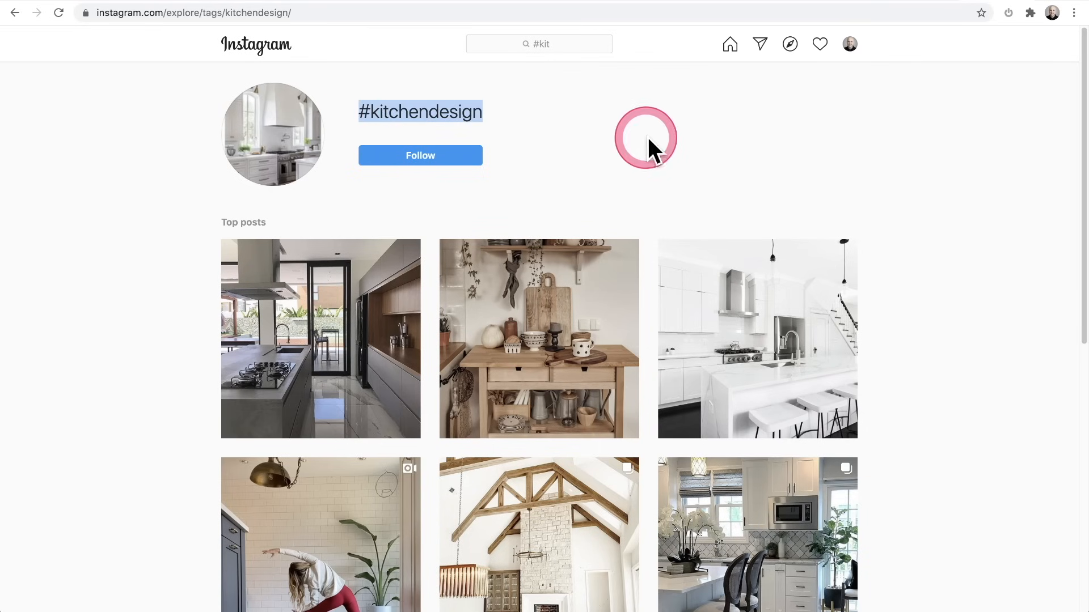
Look through the top posts for #kitchendesign on Instagram
scroll(669, 145, "down", 7)
scroll(758, 219, "down", 3)
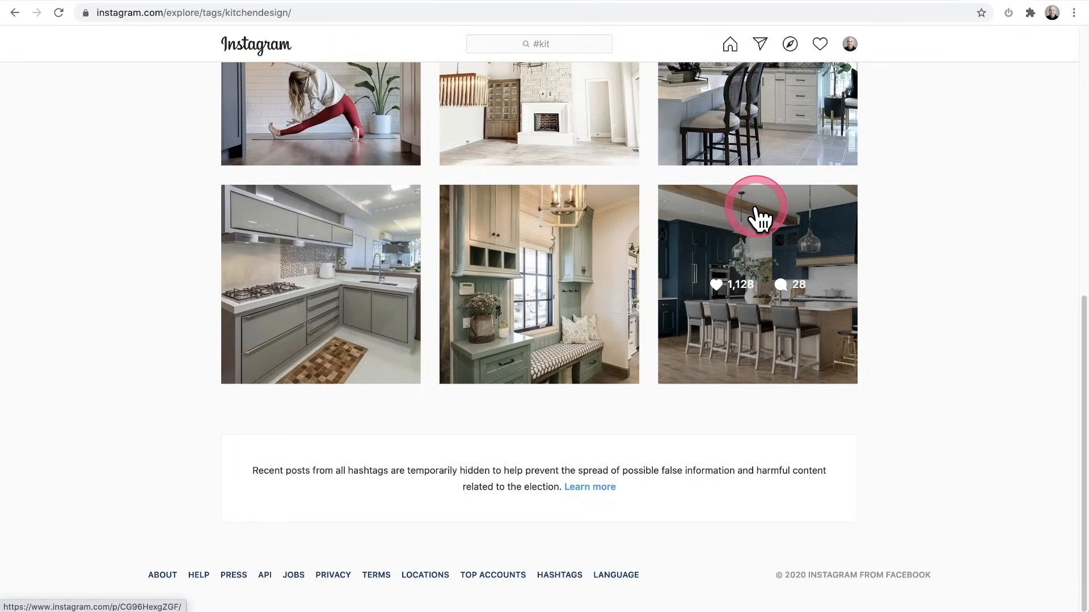
scroll(758, 219, "up", 3)
scroll(759, 219, "up", 5)
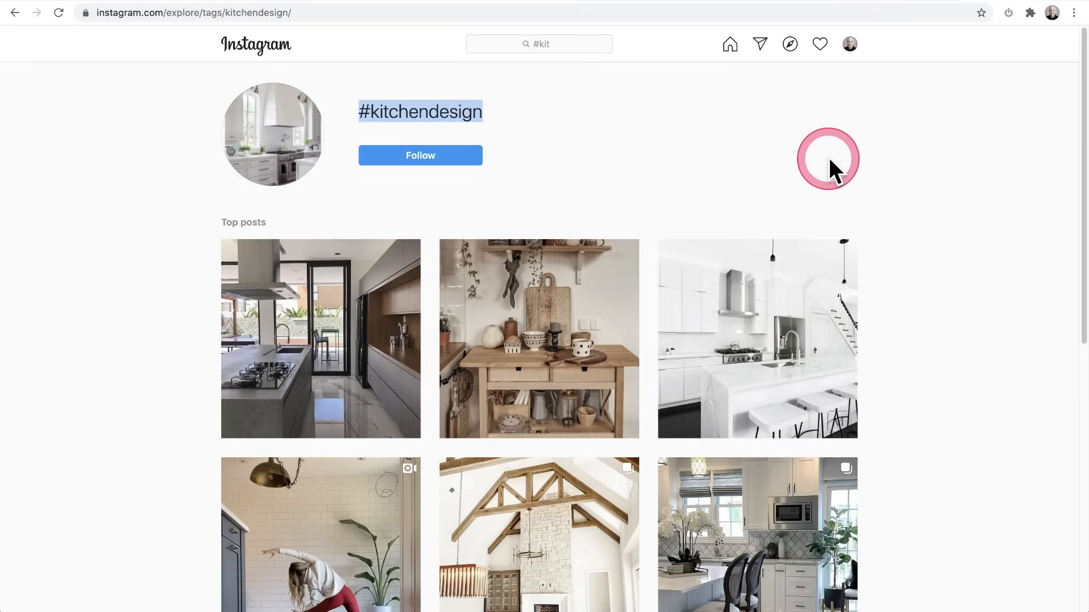
Switch back to Elementor, place a Spotlight Instagram feed widget on the page and start creating a new feed
left_click(801, 1)
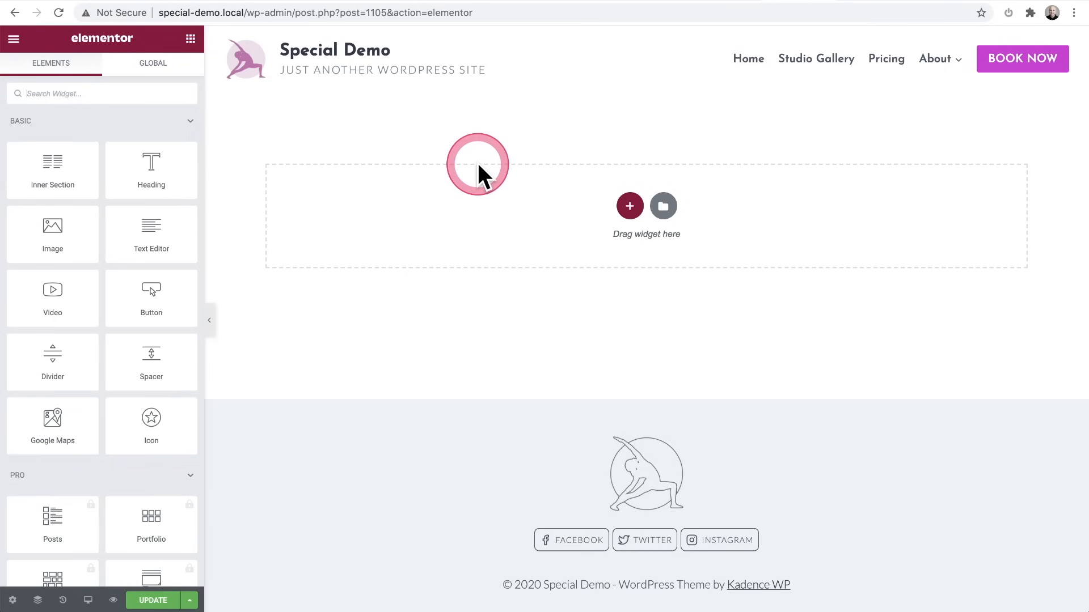
scroll(138, 267, "down", 20)
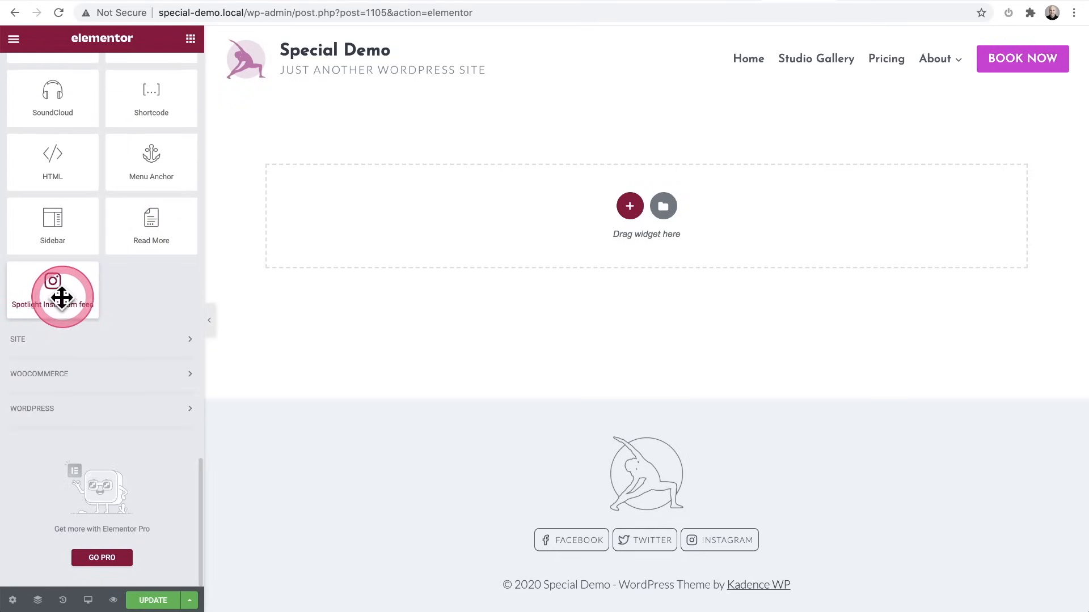
left_click_drag(60, 296, 525, 207)
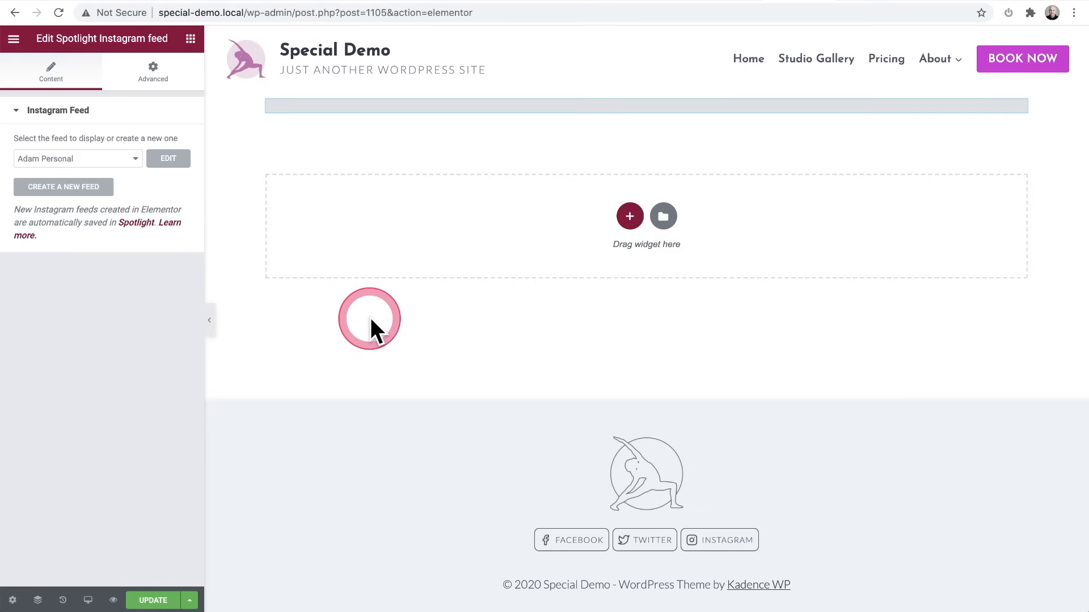
left_click(62, 187)
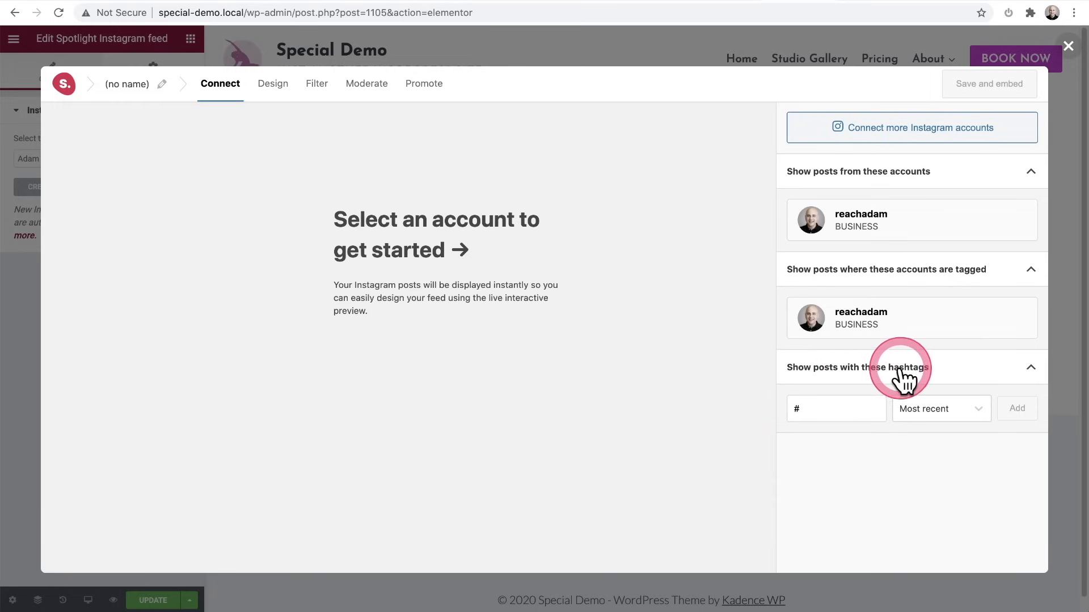
Add the most recent posts with the #kitchendesign hashtag as the new feed's source and check them in the preview
left_click(832, 410)
key("super+v")
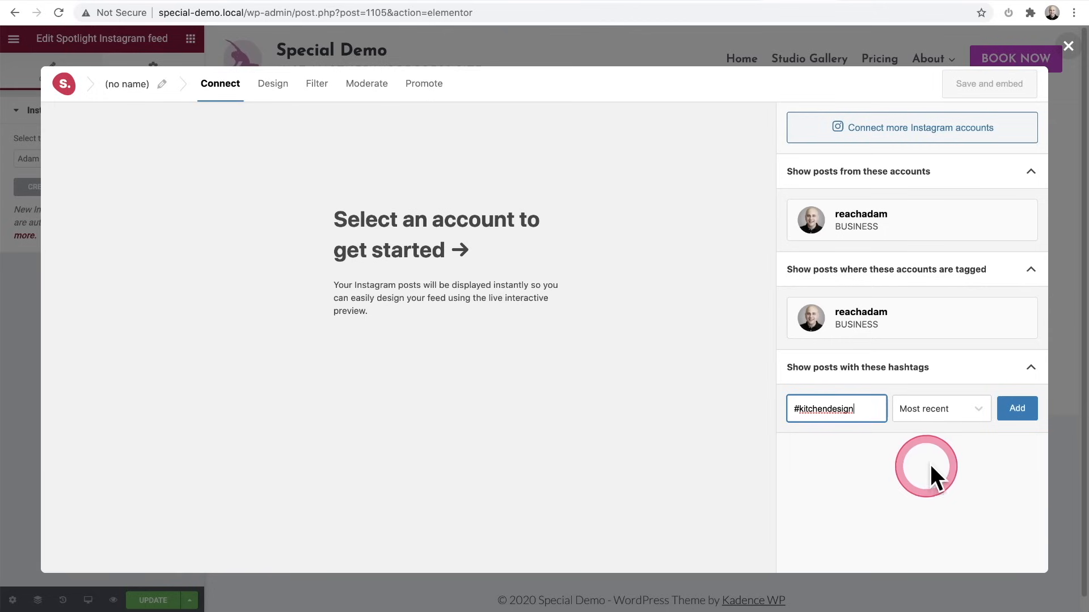
left_click(1015, 422)
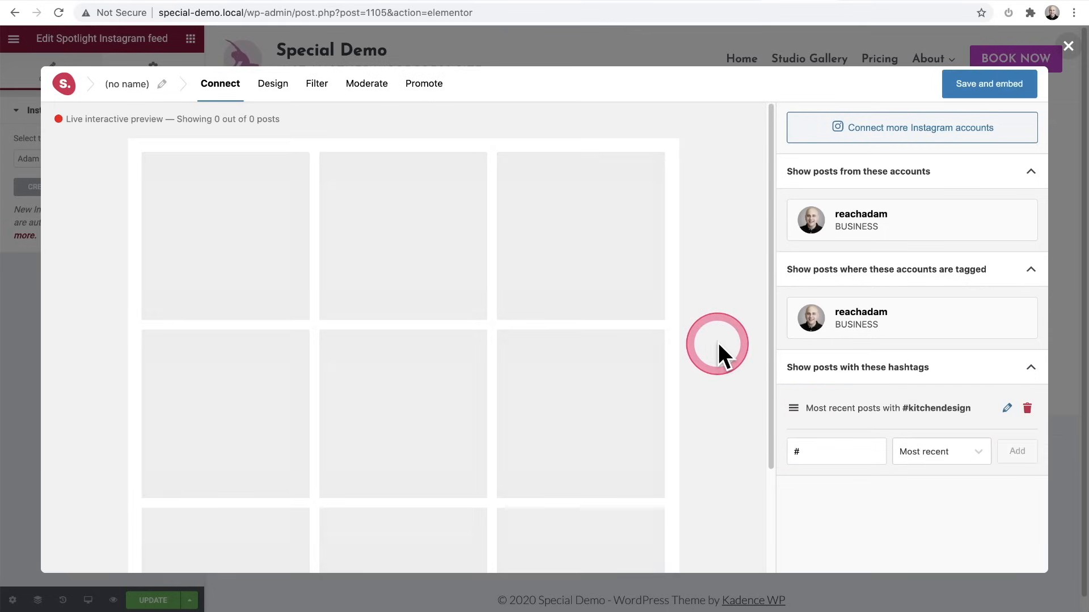
scroll(718, 344, "down", 3)
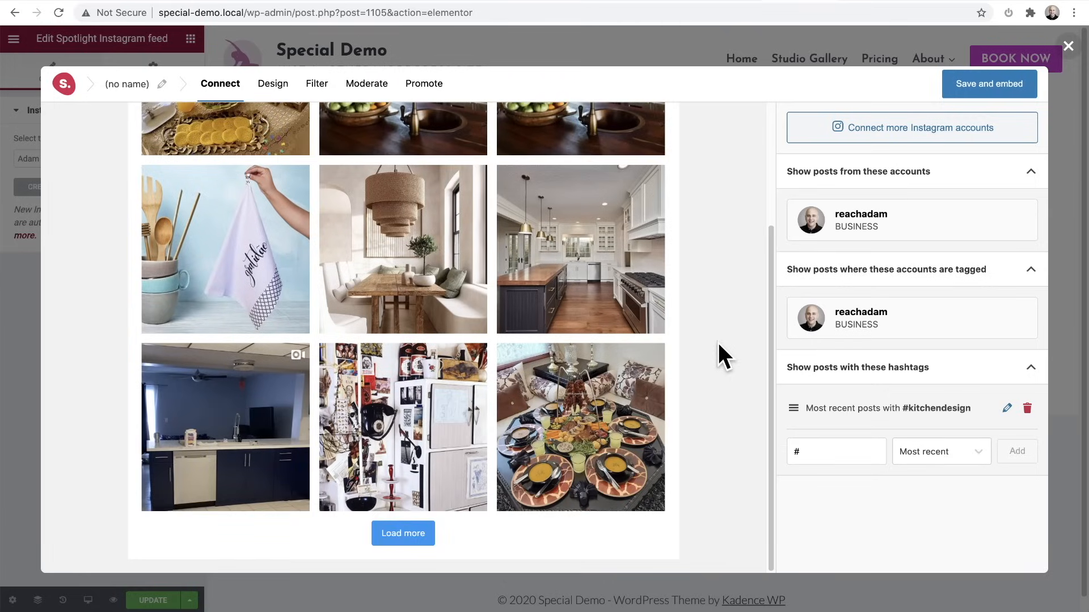
scroll(718, 342, "up", 3)
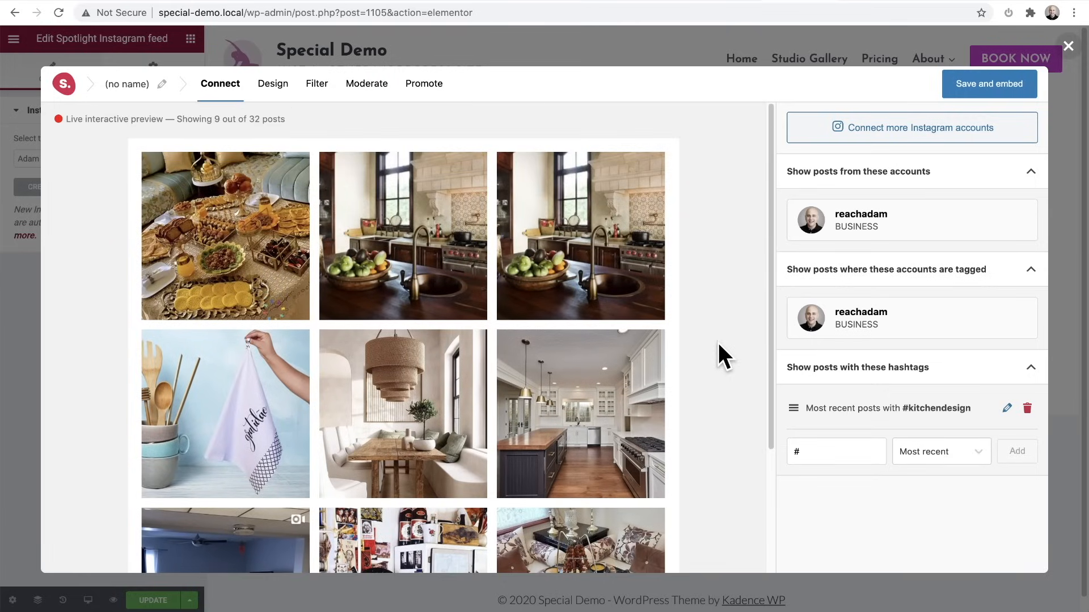
In the feed's design settings, set the number of posts to 7 and the number of columns to 7
left_click(272, 86)
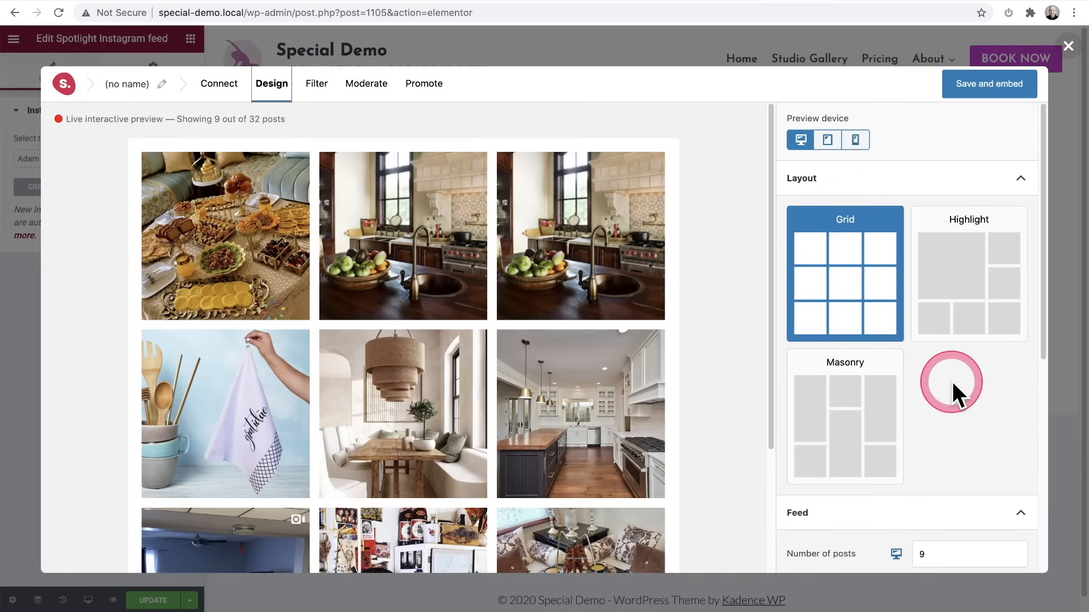
scroll(951, 382, "down", 5)
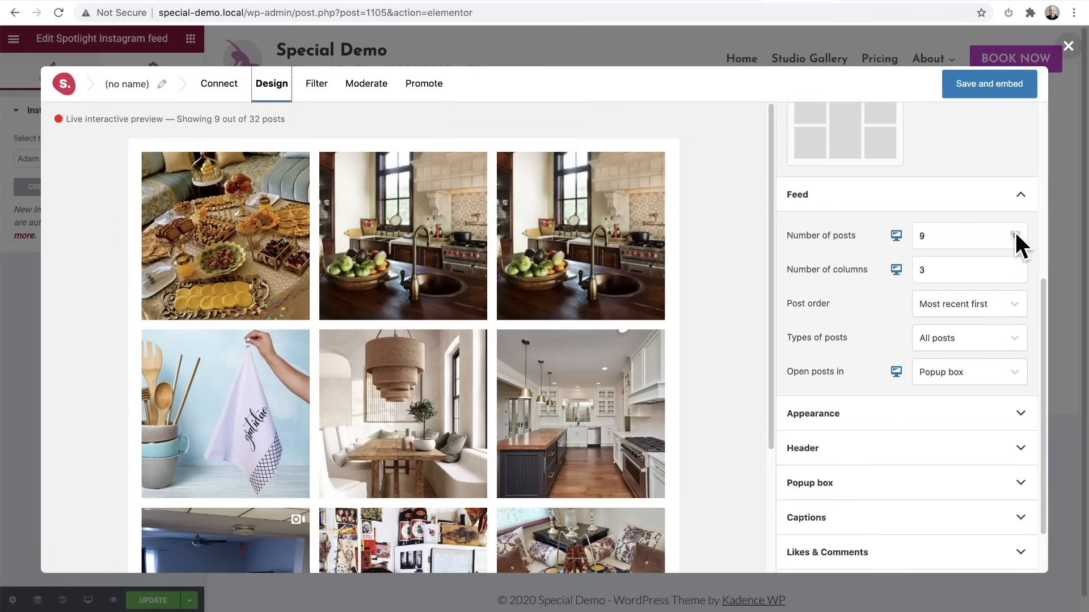
left_click(999, 269)
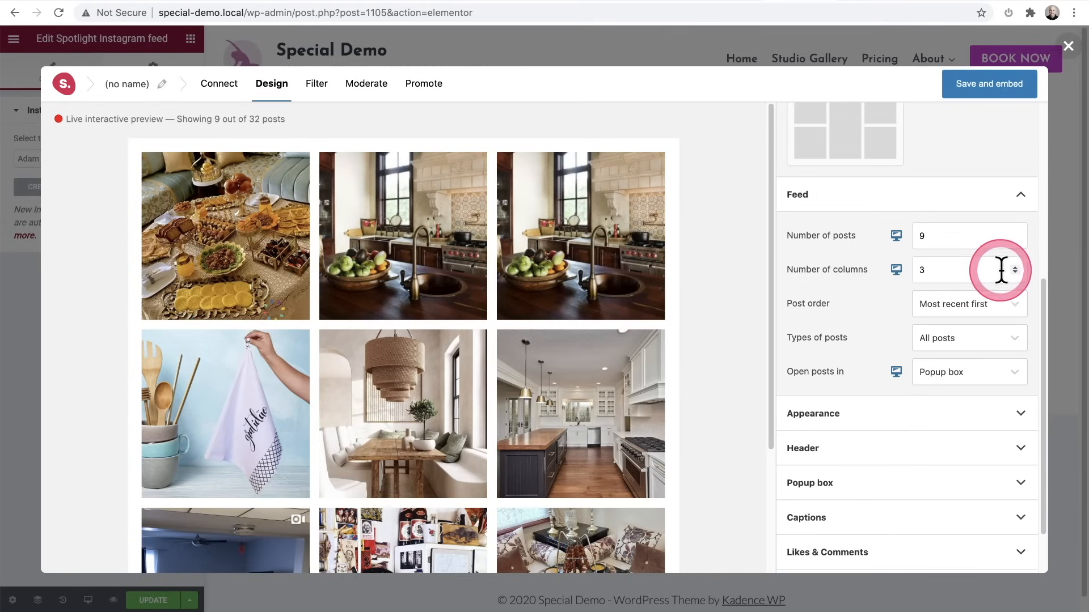
left_click(1014, 267)
left_click(1015, 268)
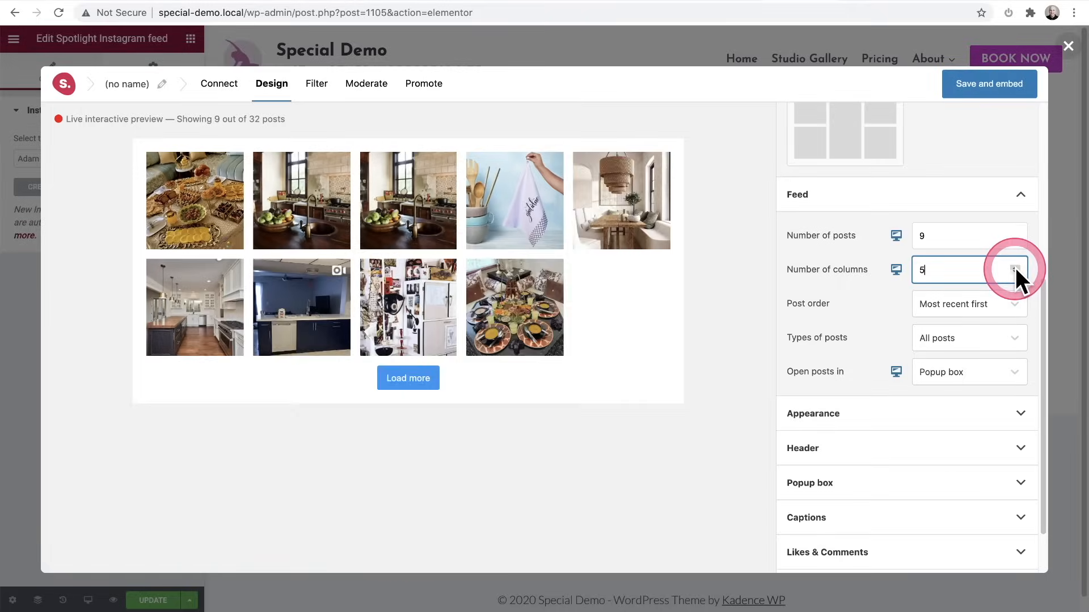
left_click(1015, 268)
left_click(1015, 268)
left_click(1015, 267)
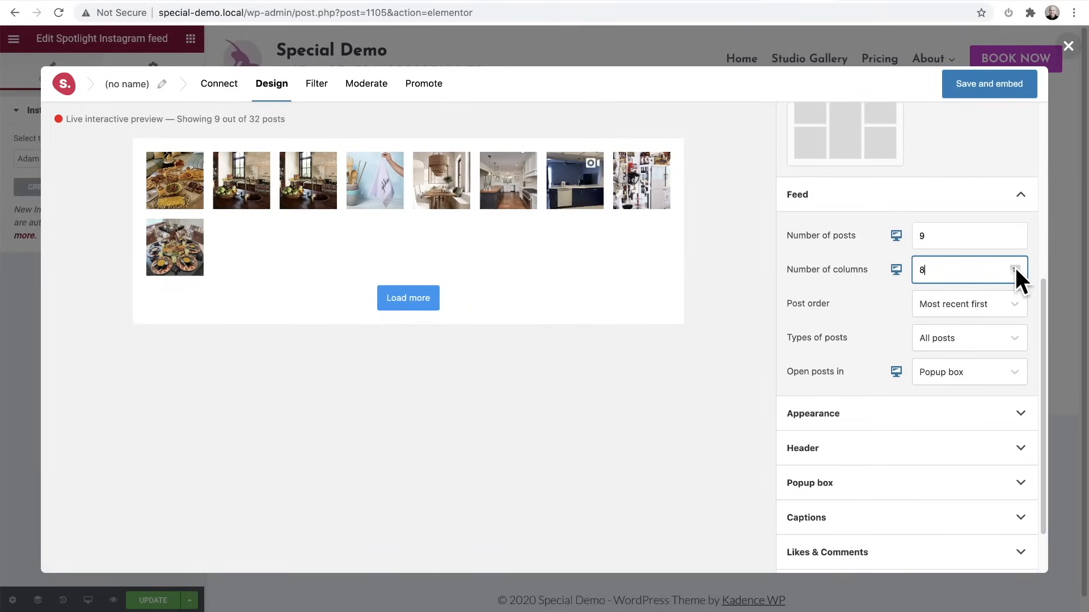
left_click(1015, 266)
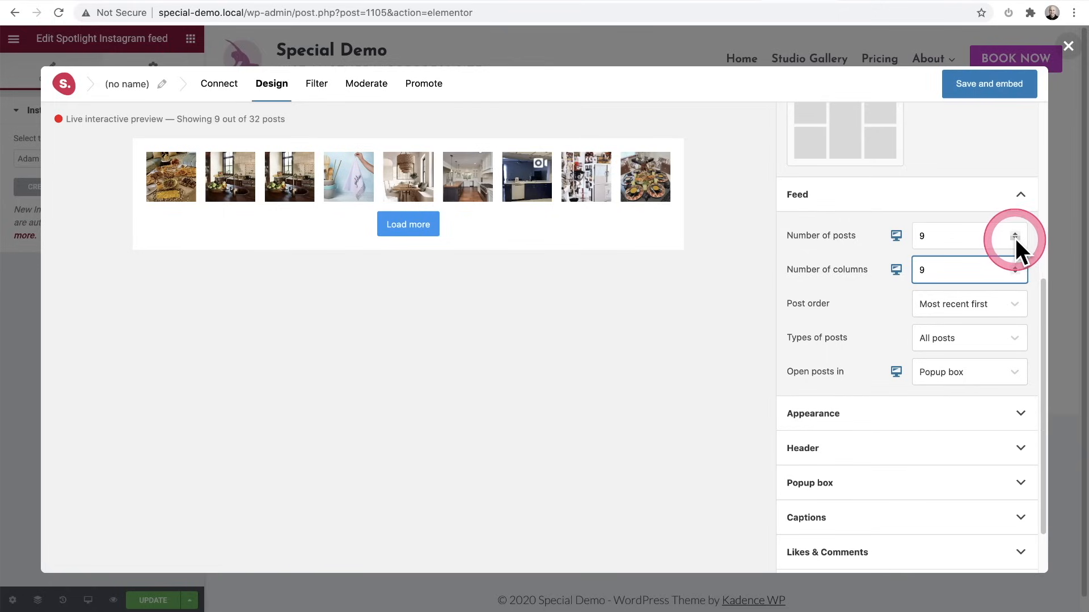
left_click(1015, 238)
left_click(1015, 239)
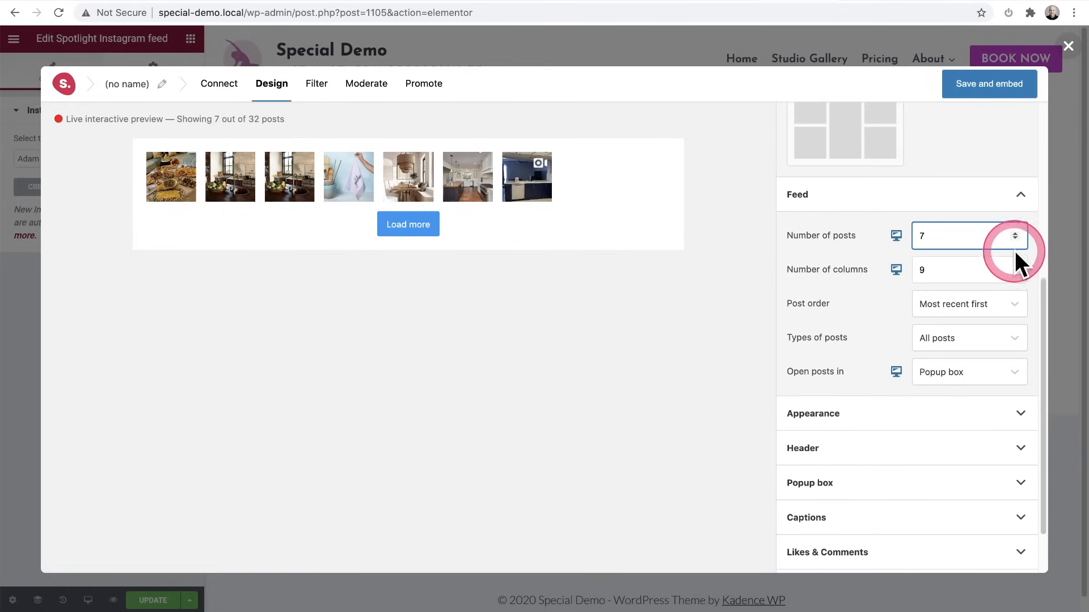
left_click(1013, 274)
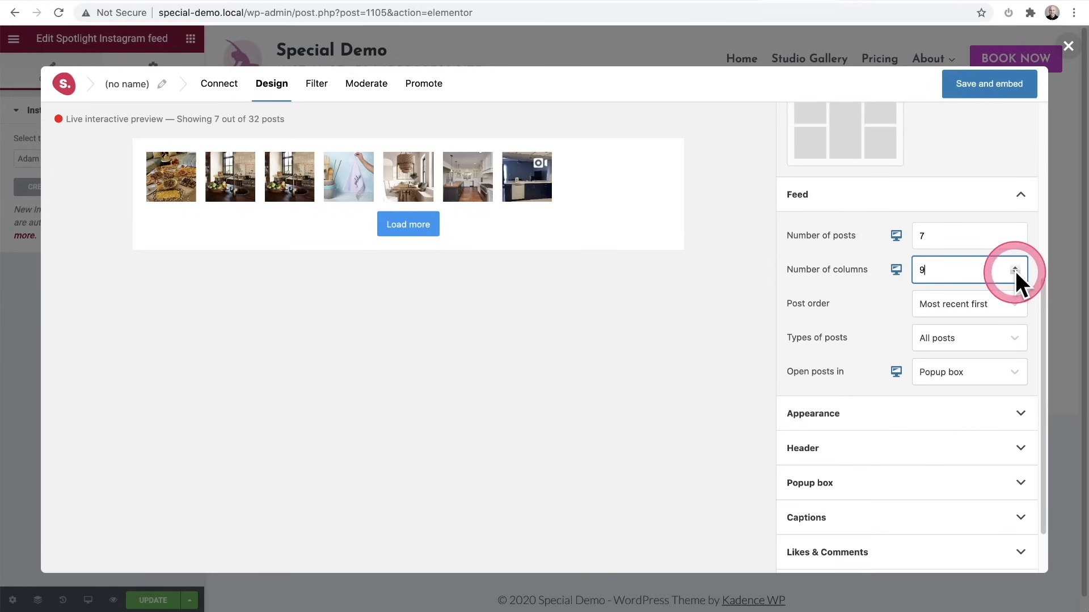
left_click(1015, 272)
left_click(1015, 273)
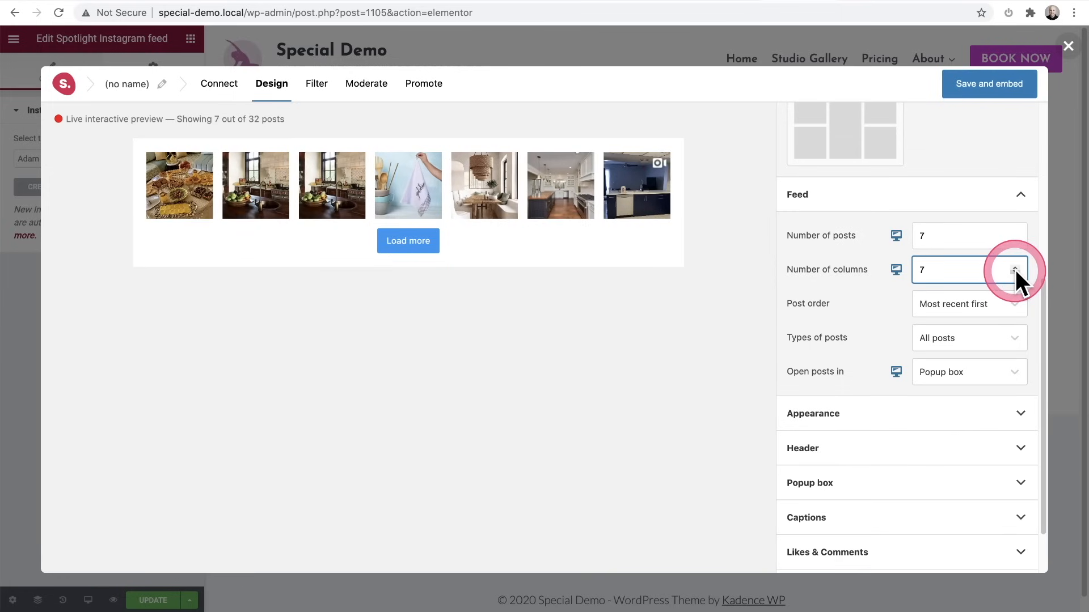
Make the feed's background color in the Appearance settings fully transparent, with an alpha of 0
scroll(992, 311, "down", 2)
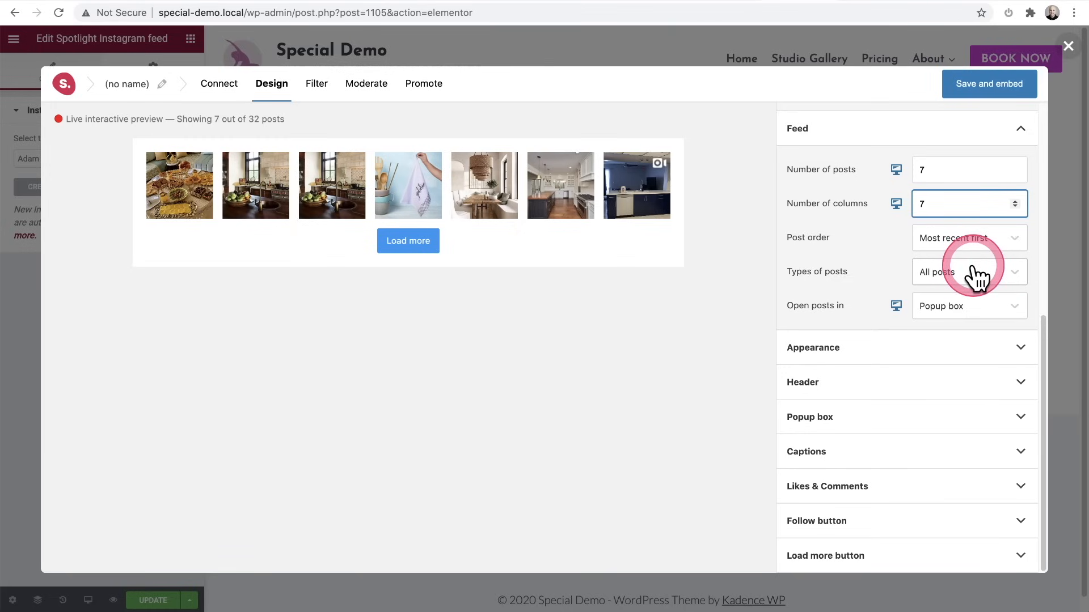
left_click(868, 352)
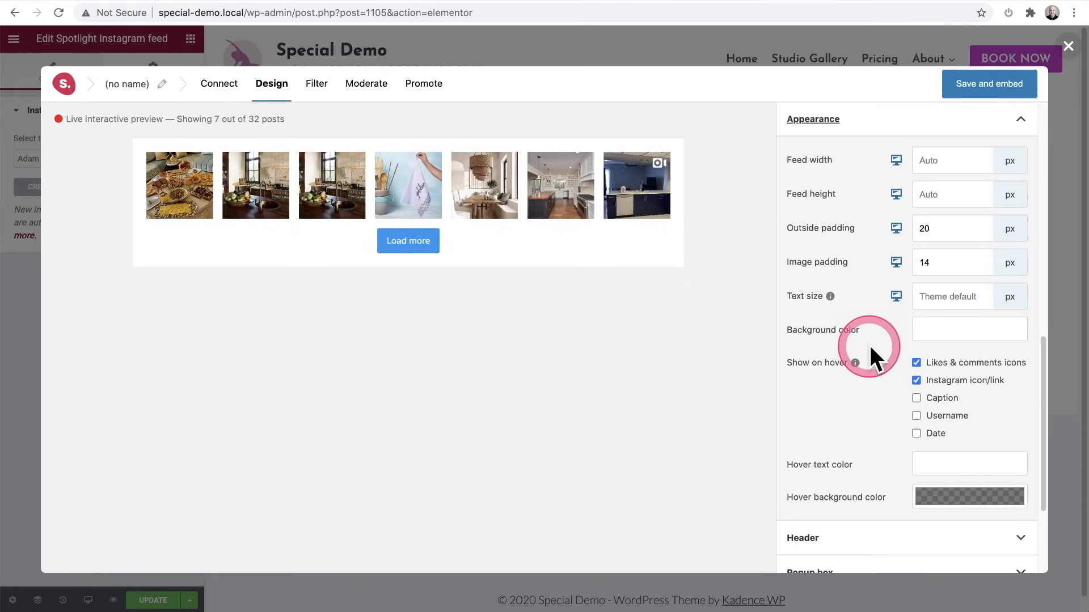
left_click(945, 334)
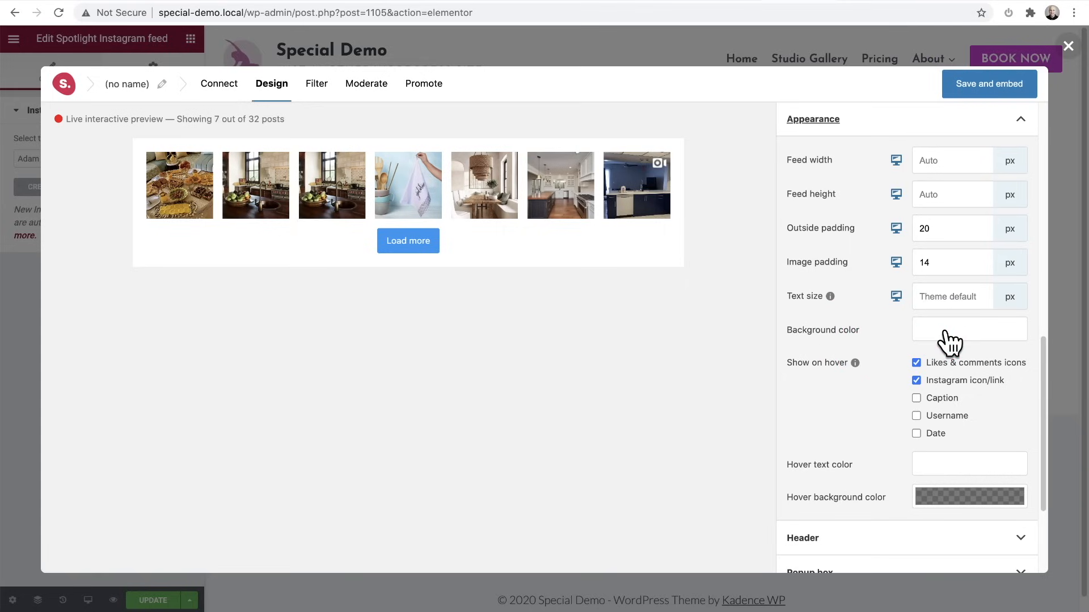
left_click(971, 424)
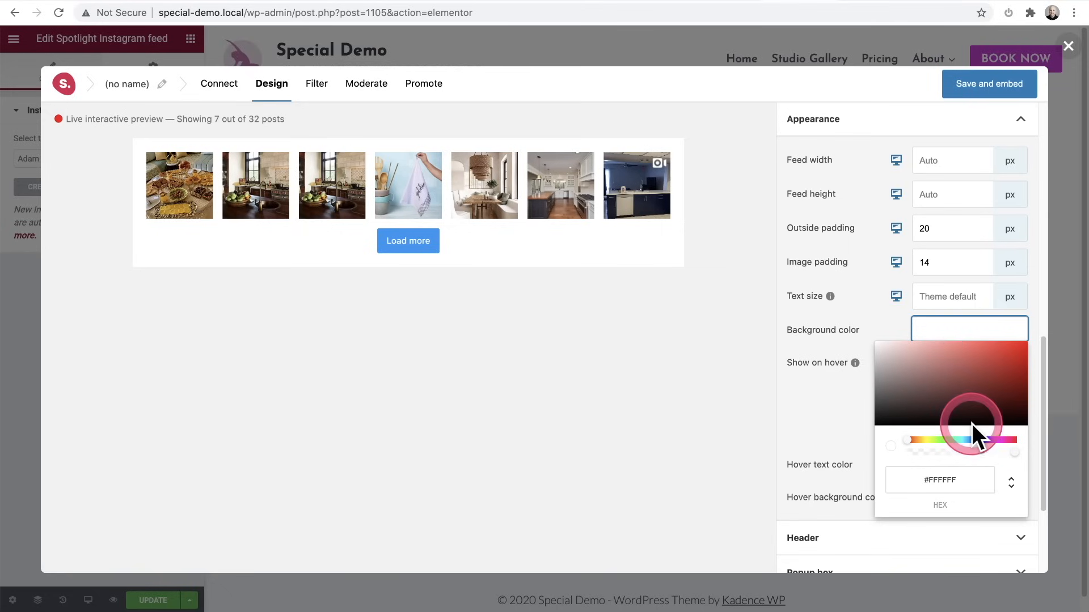
left_click_drag(1008, 448, 889, 451)
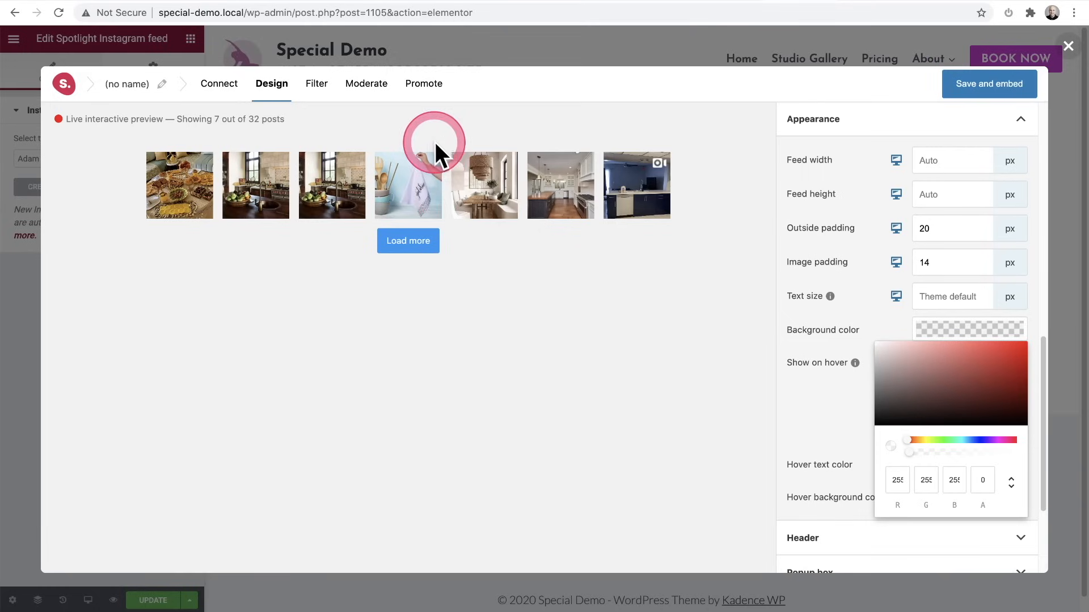
left_click(804, 246)
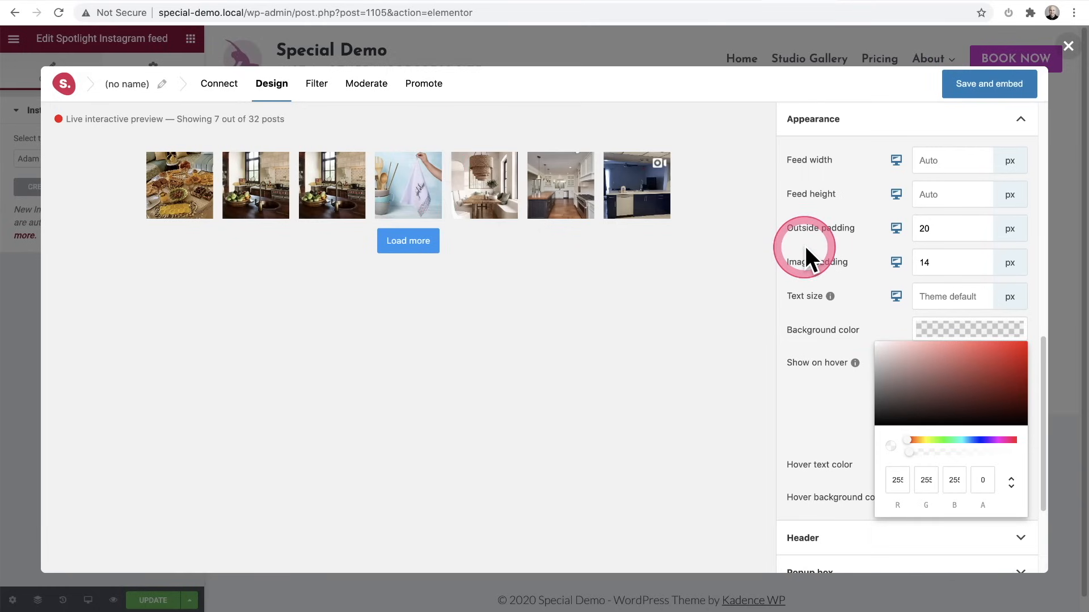
Set the feed's outside padding and image padding to 0 px
left_click_drag(962, 230, 914, 228)
type("0")
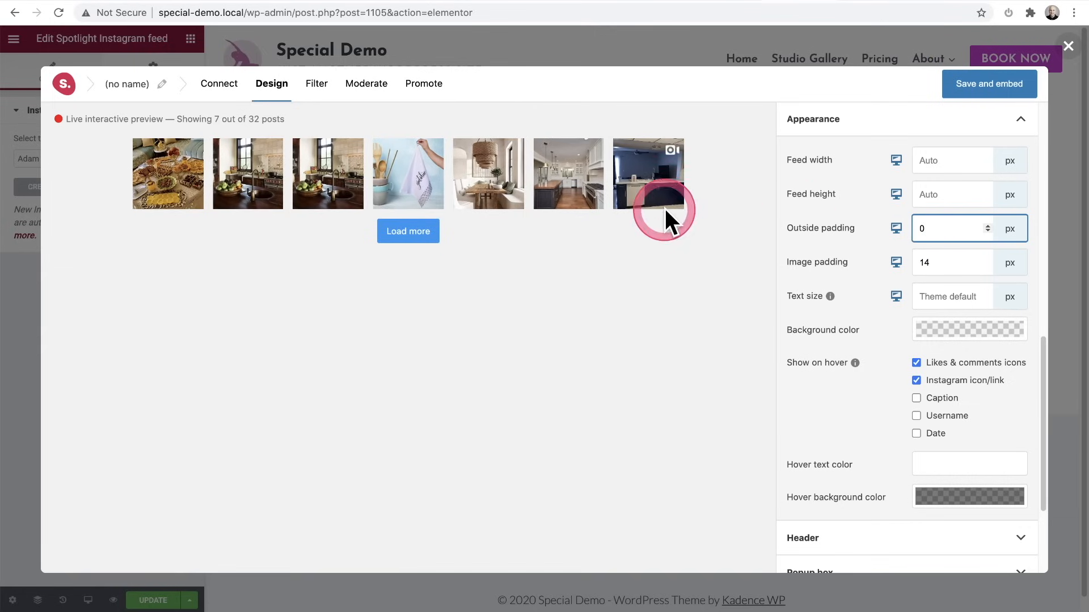
left_click_drag(951, 266, 863, 264)
type("0")
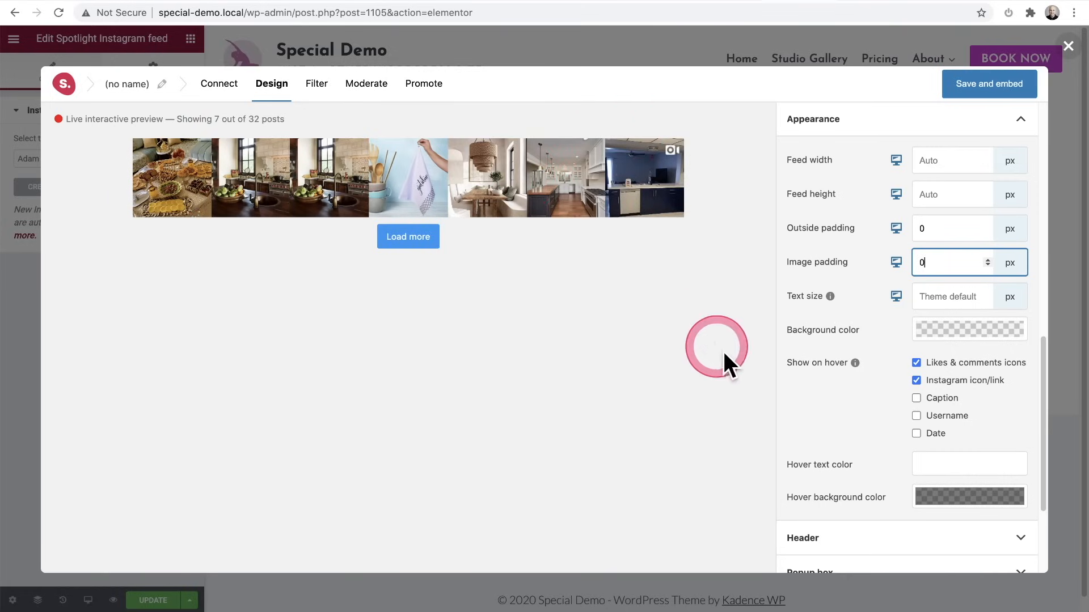
Turn off the likes & comments icons and the Instagram icon/link on hover, and hide the Load more button
left_click(916, 363)
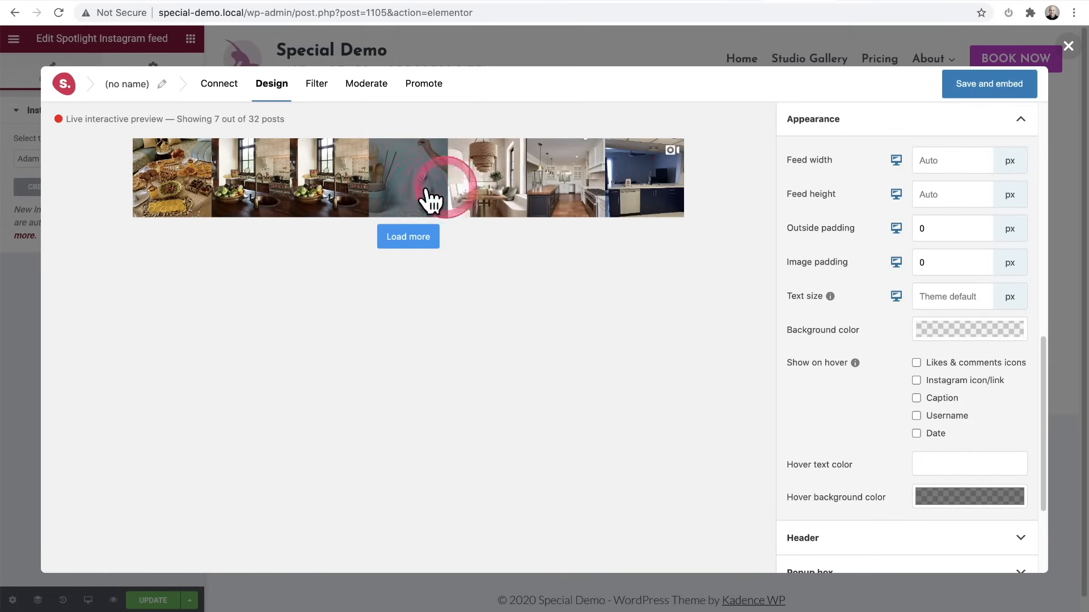
scroll(851, 335, "down", 3)
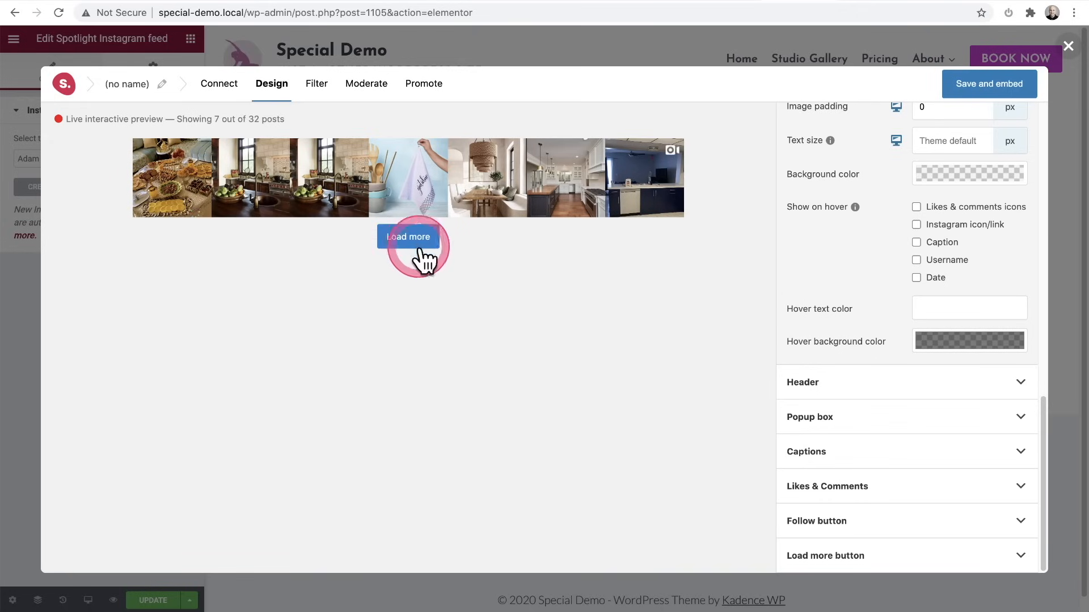
left_click(840, 557)
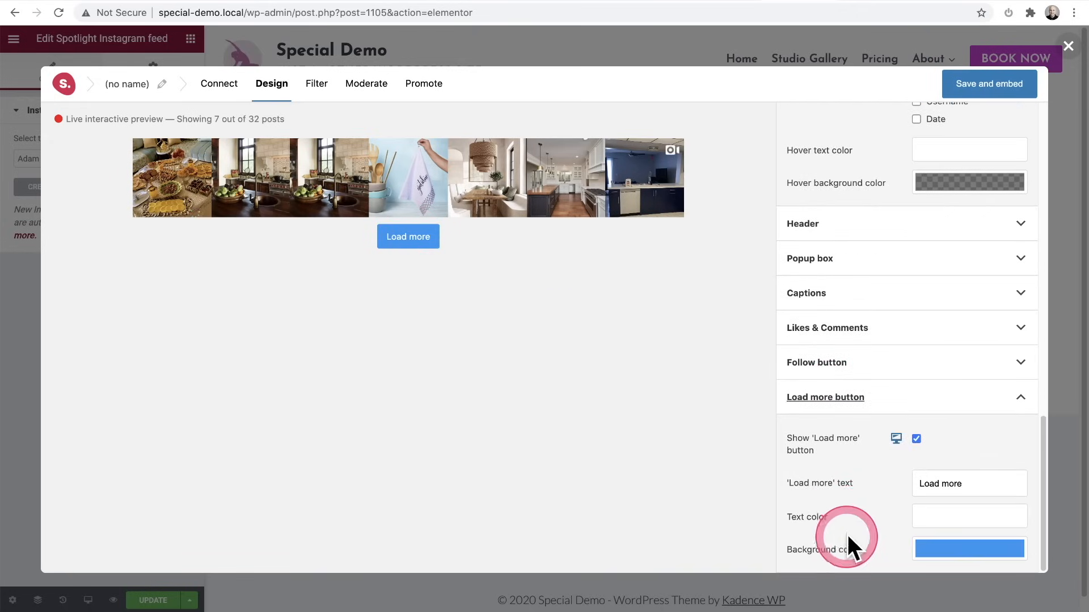
left_click(916, 439)
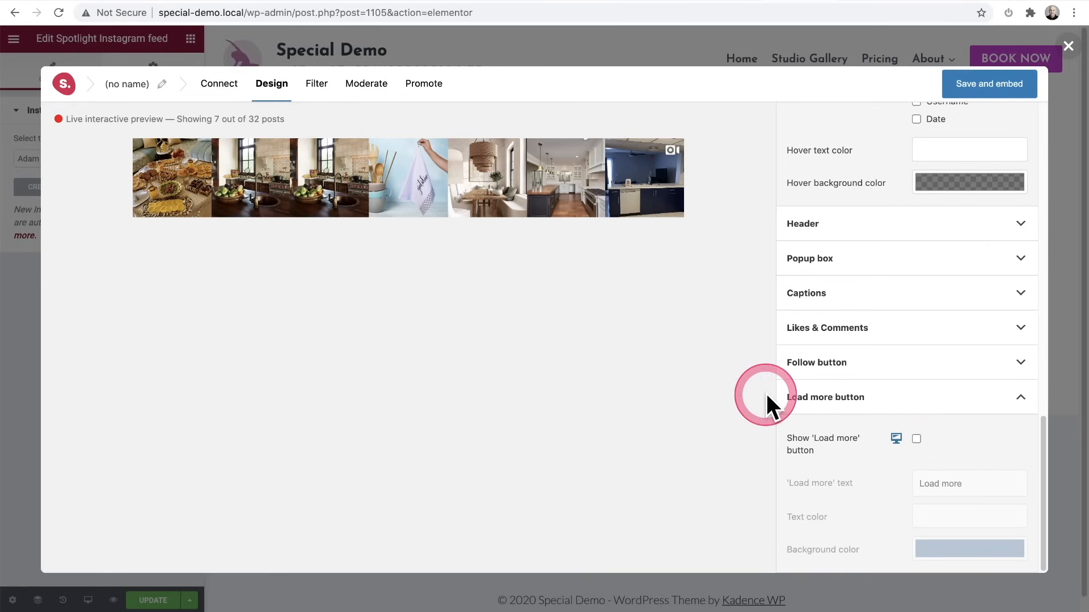
Save and embed the hashtag feed under the name Kitchen
scroll(842, 185, "up", 3)
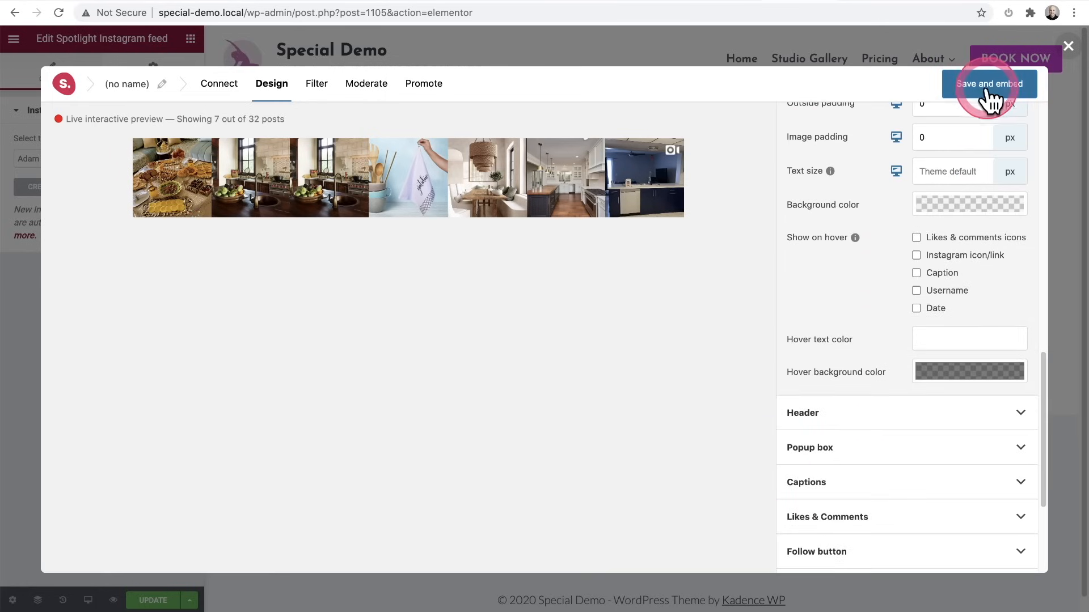
left_click(988, 83)
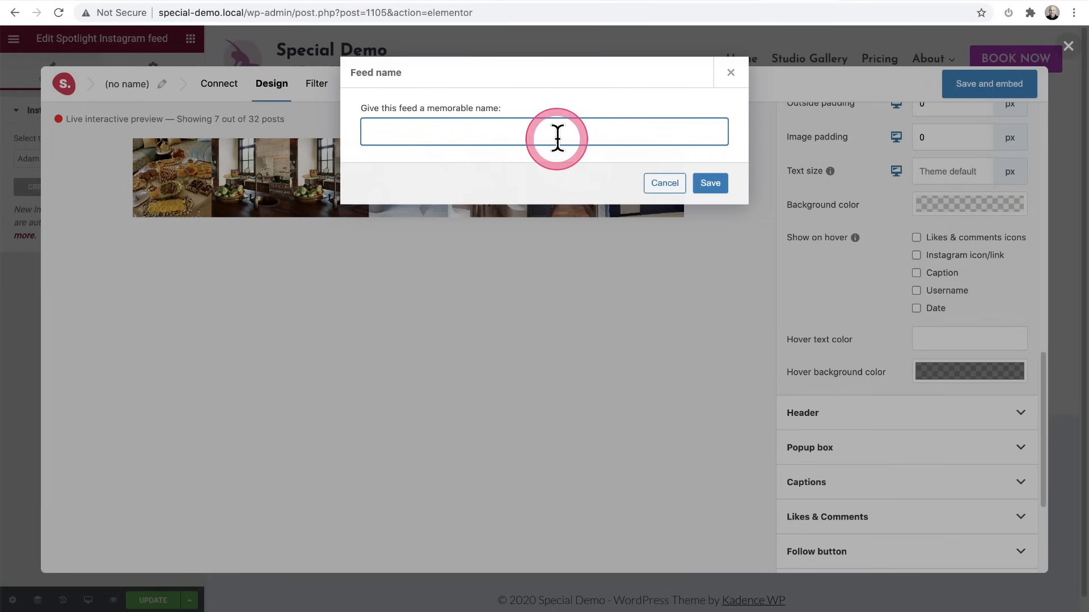
type("Kitchen")
left_click(709, 184)
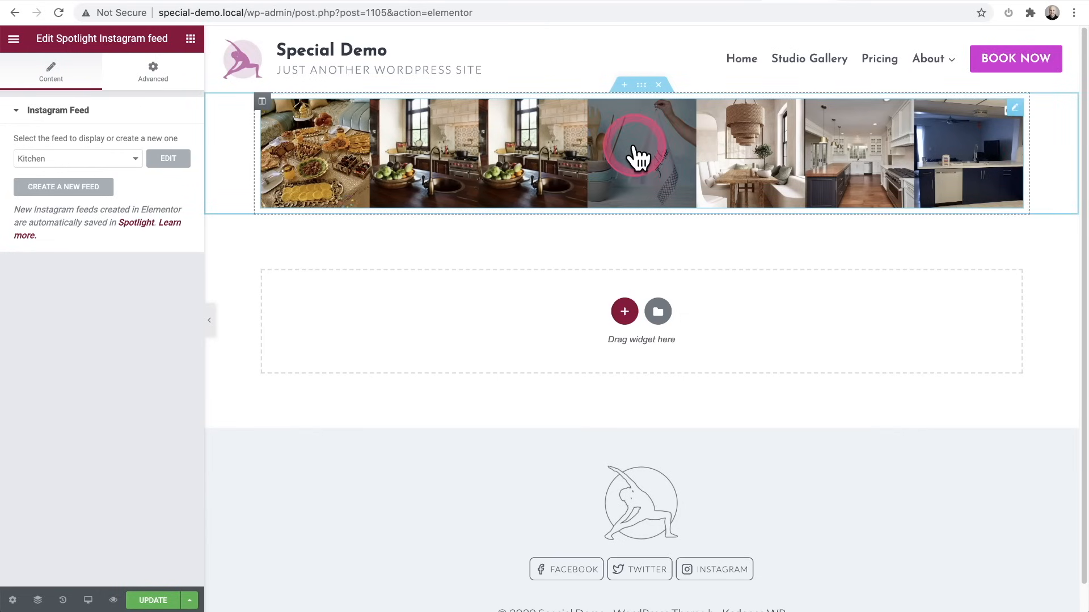
Set the feed section's content width to Full Width and its columns gap to No Gap, and update the page
left_click(641, 85)
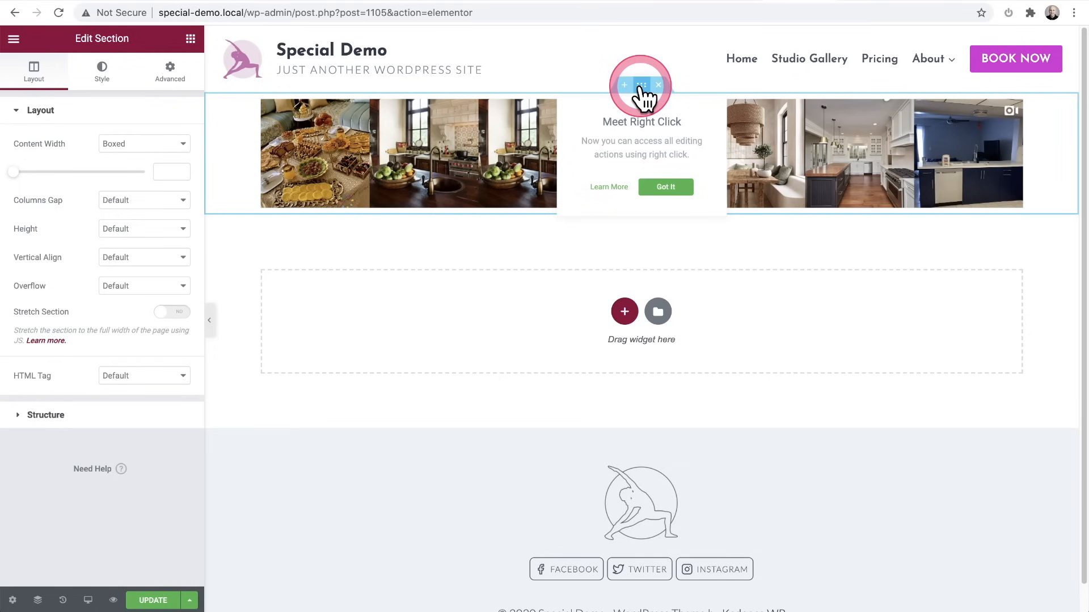
left_click(146, 145)
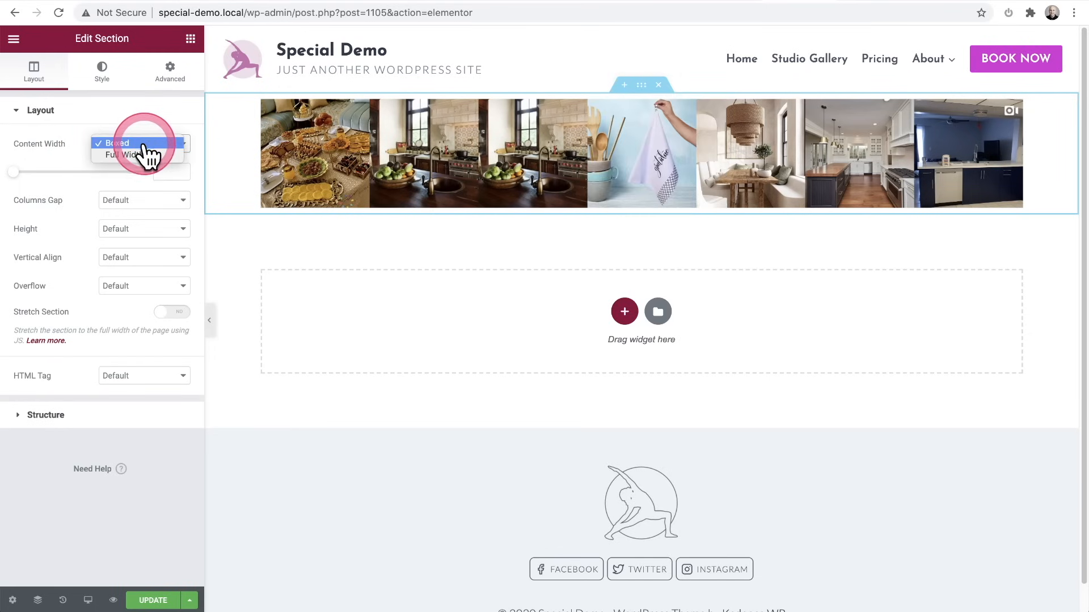
left_click(144, 155)
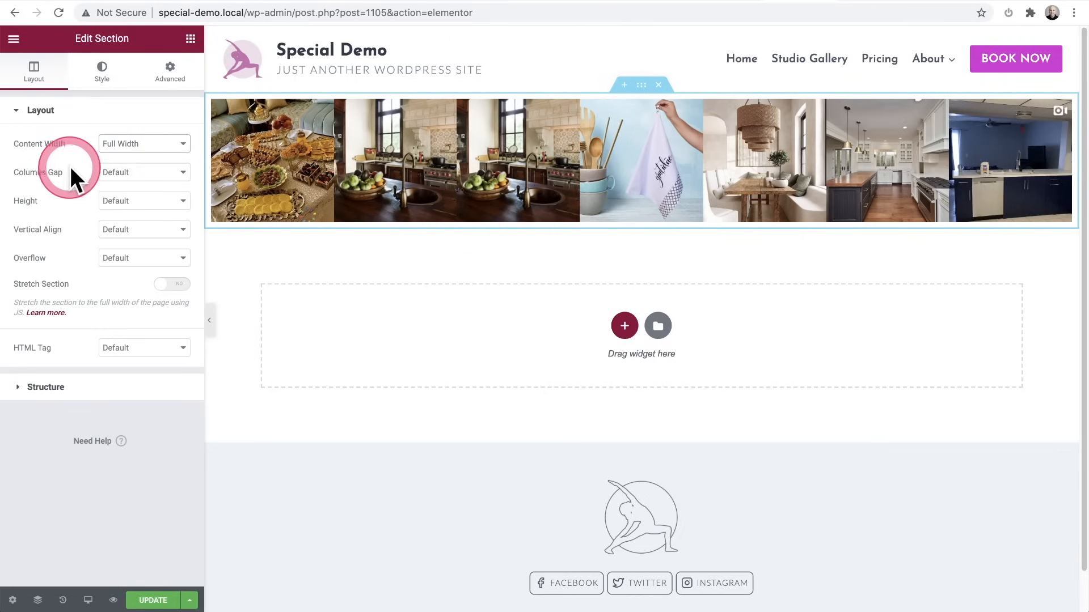
left_click(124, 173)
left_click(130, 184)
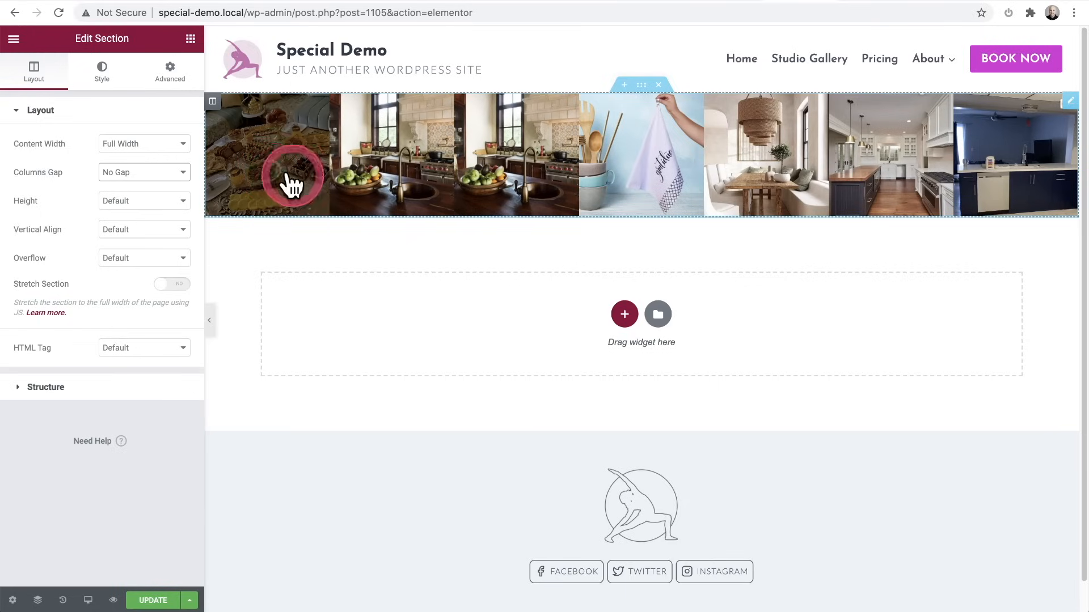
left_click(153, 601)
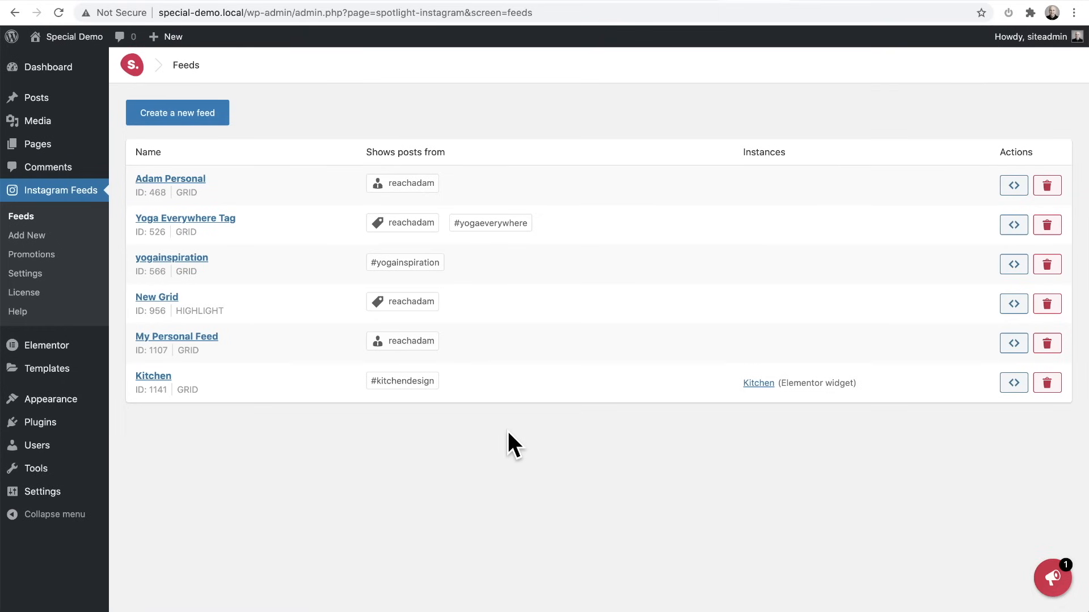
Add a promotion automation in the Instagram Feeds promotions for posts with the hashtag #kitchendesign
left_click_drag(508, 431, 446, 421)
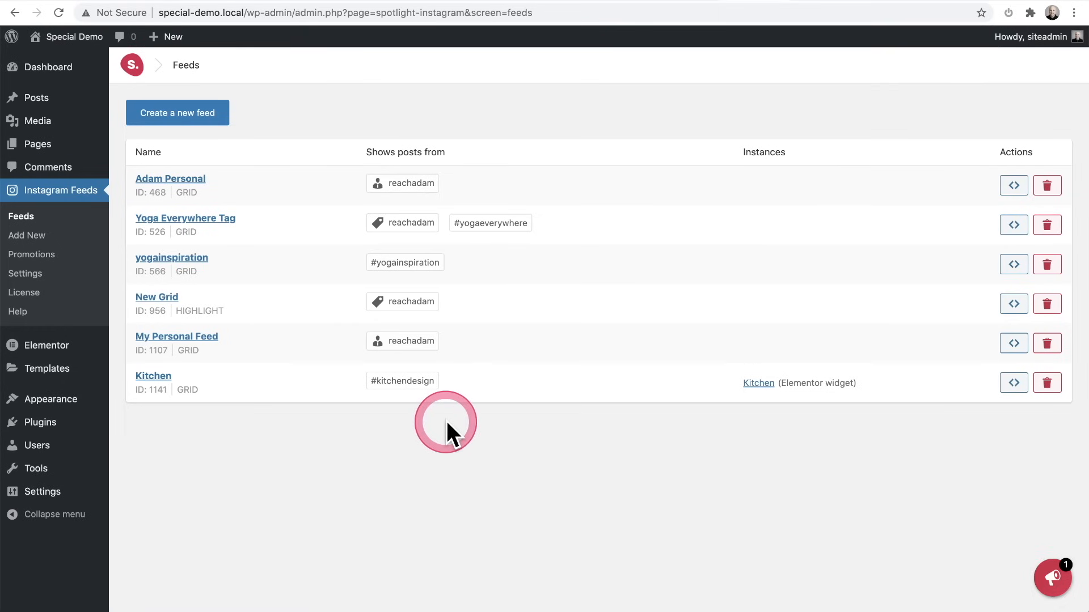
left_click(56, 255)
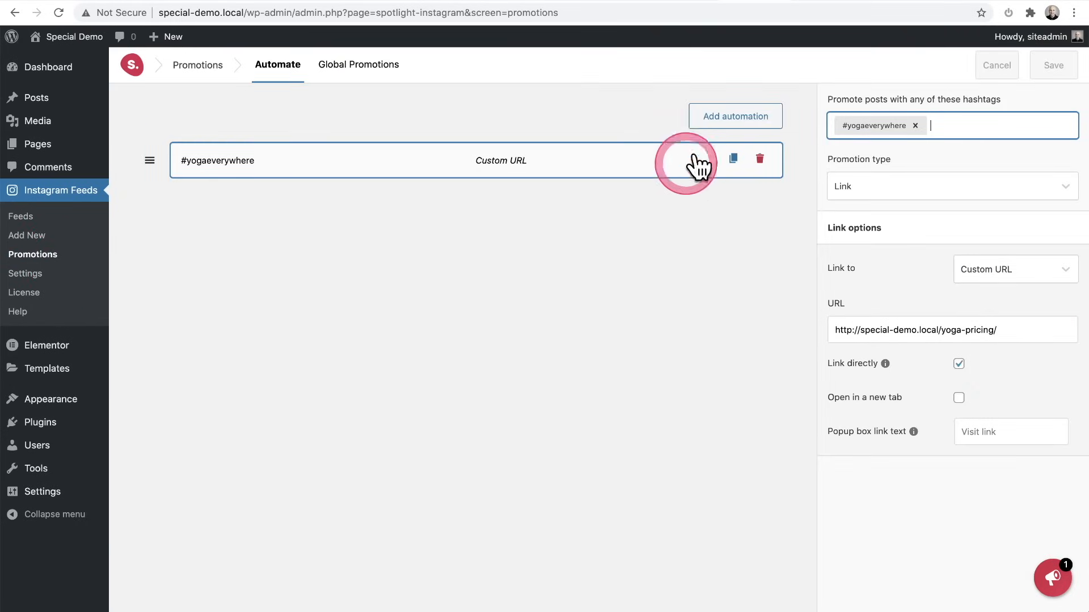
left_click(709, 116)
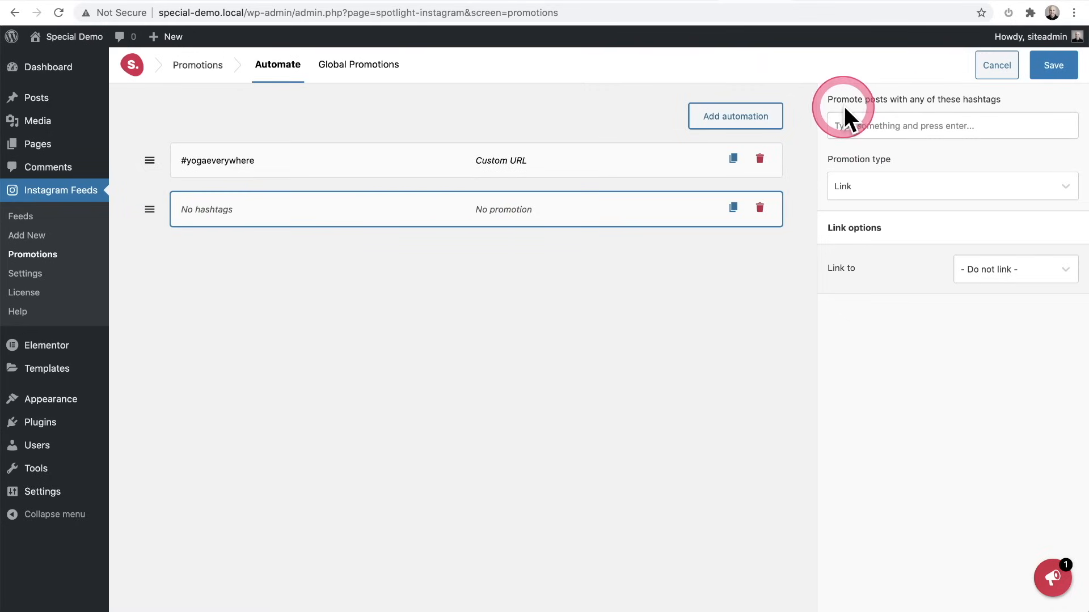
left_click(862, 135)
type("#kitchendesign")
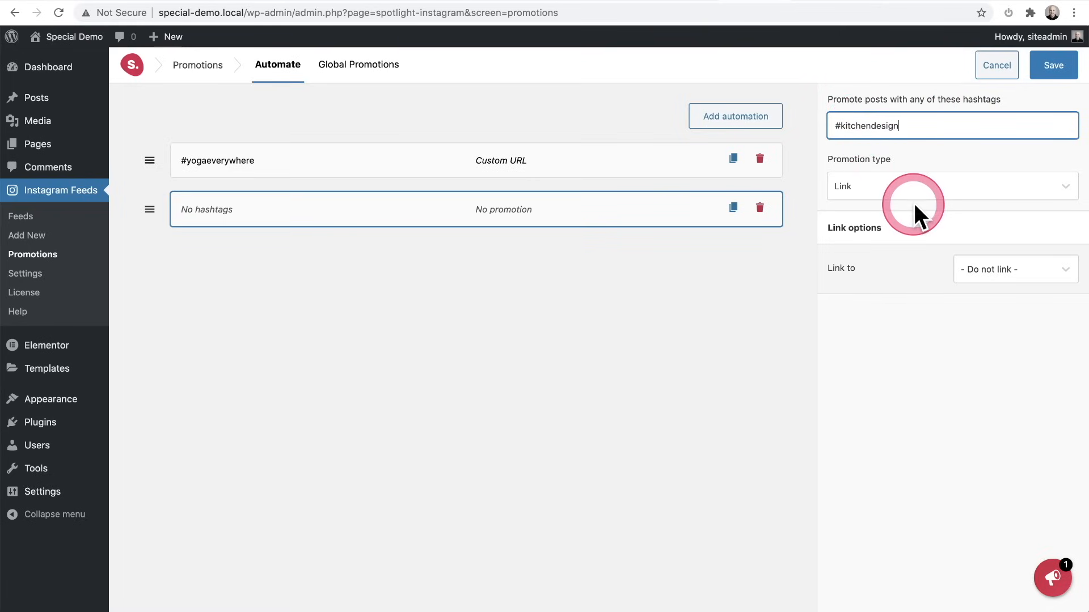
key("Return")
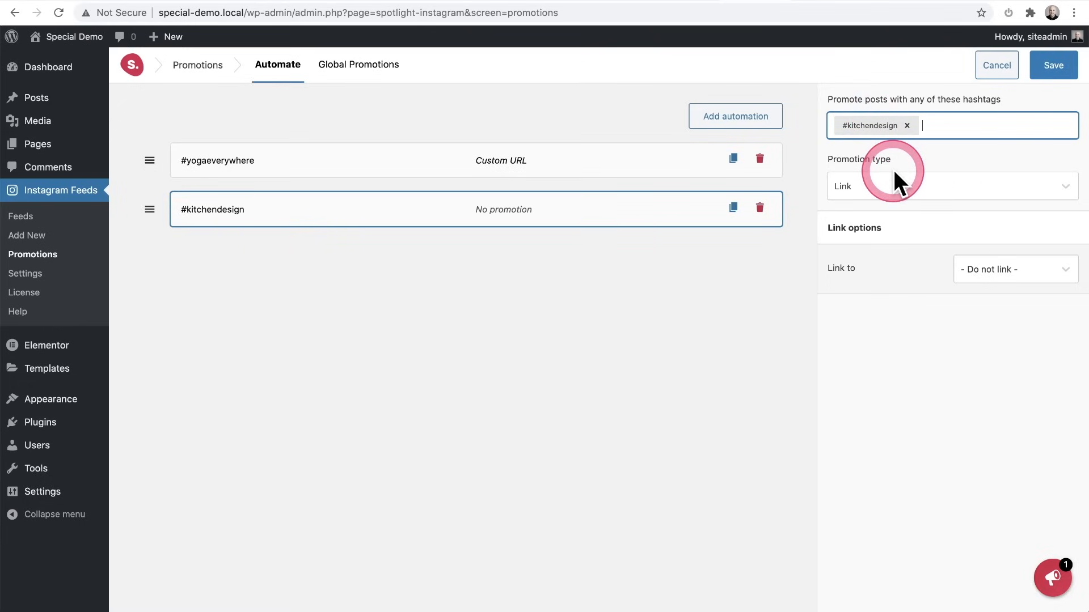
Link the #kitchendesign automation to the Yoga Contact page and save the promotion settings
left_click(896, 190)
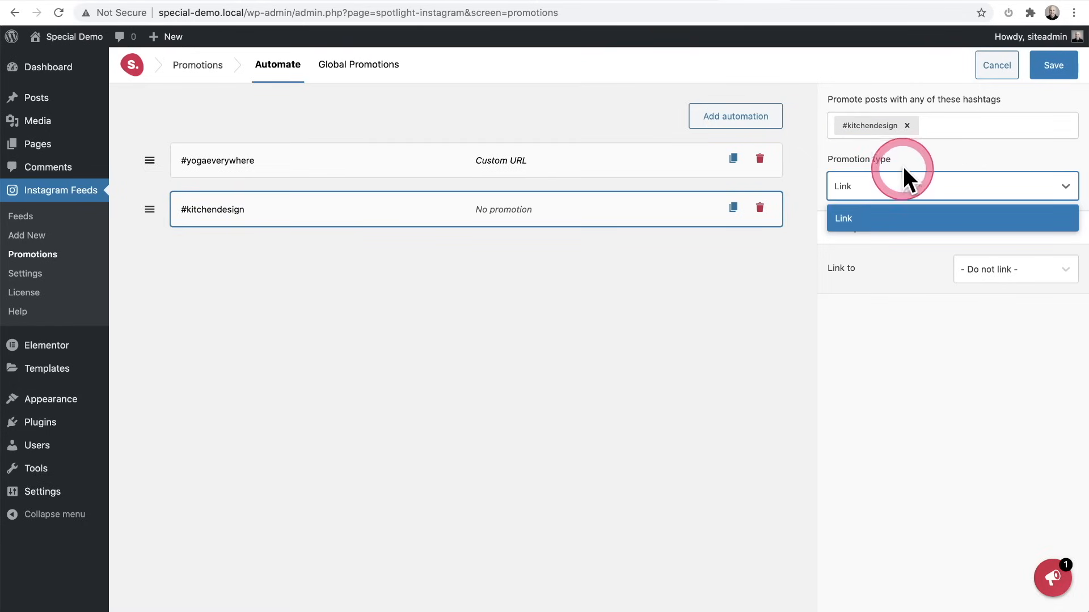
left_click(905, 163)
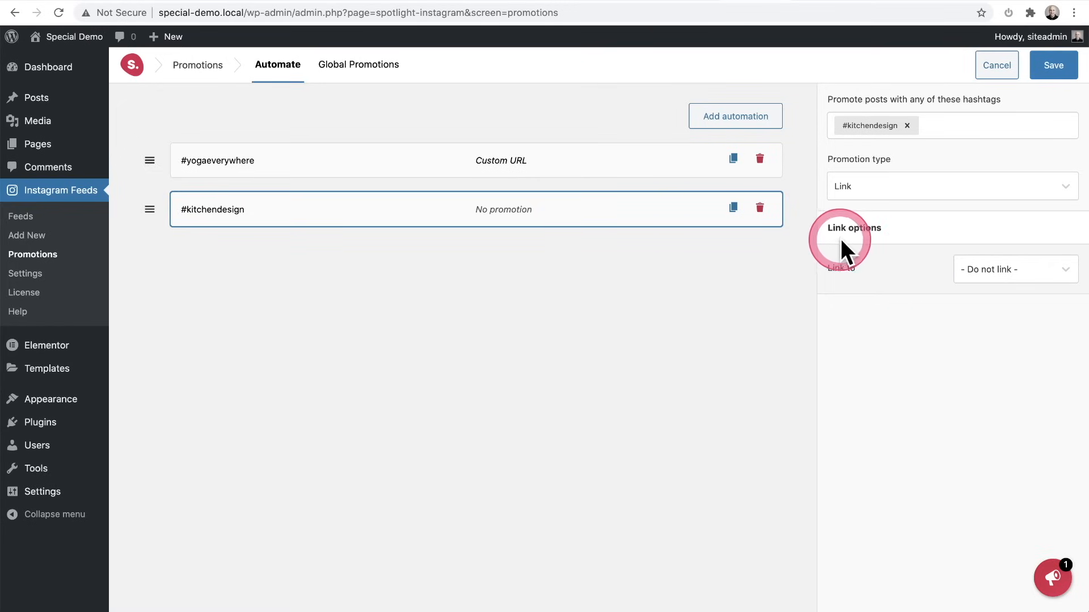
left_click(1006, 272)
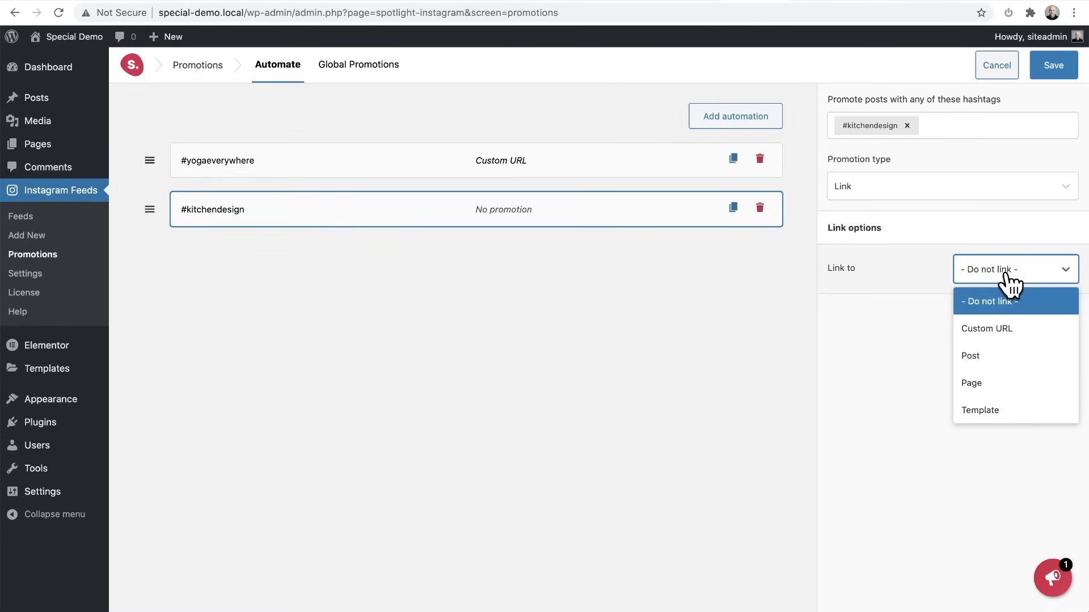
left_click(995, 326)
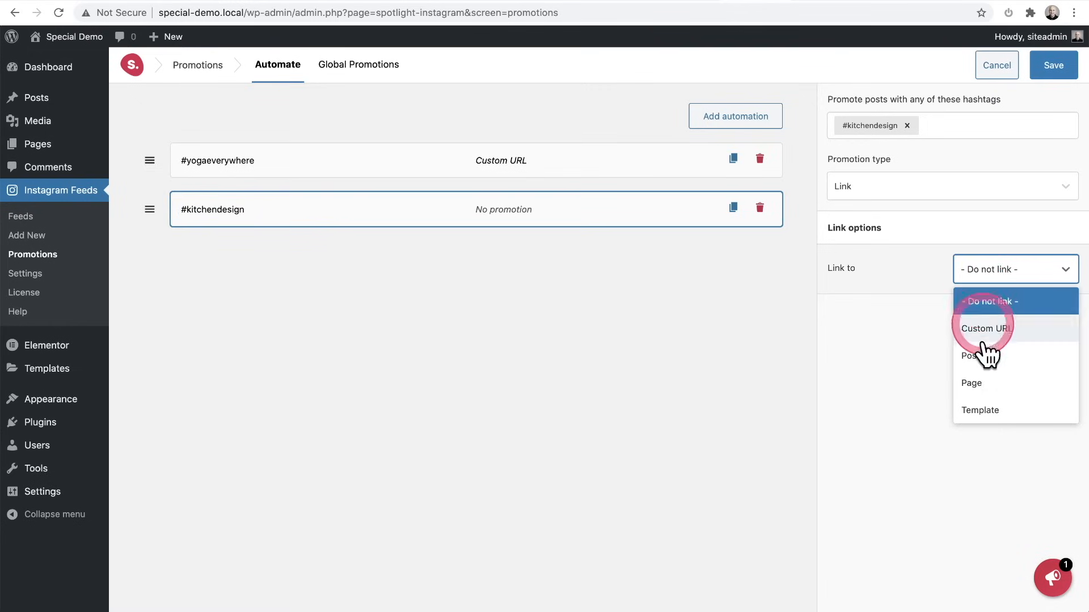
left_click(984, 382)
left_click(921, 339)
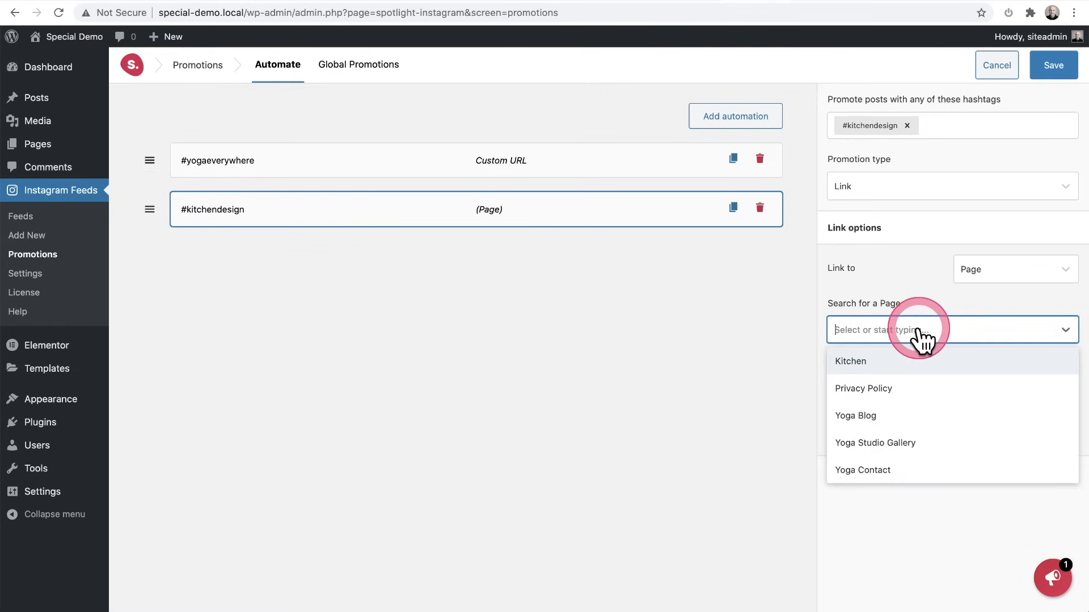
left_click(894, 468)
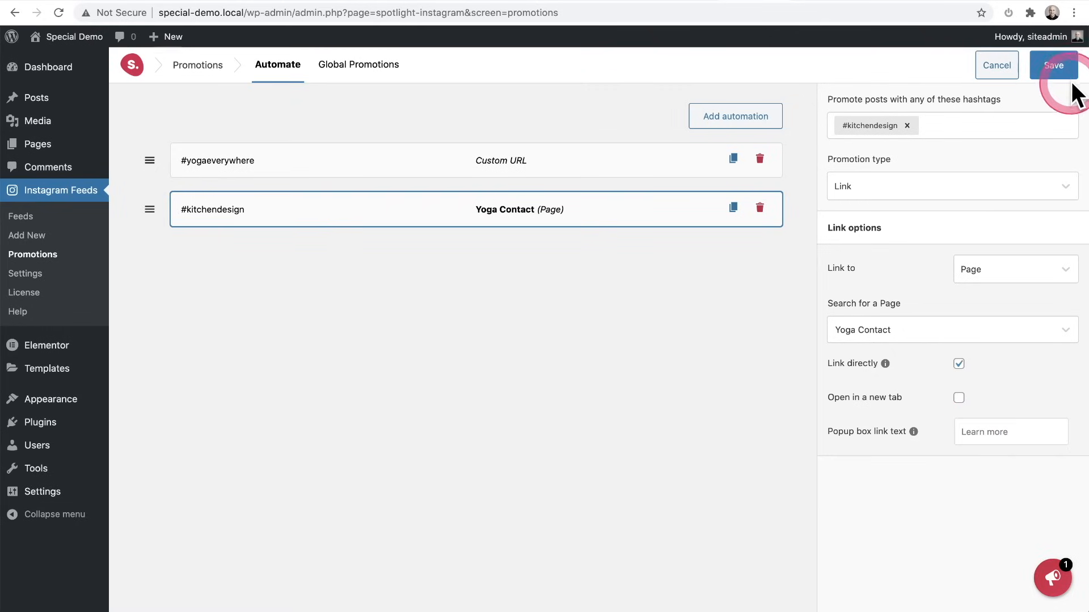
left_click(1052, 65)
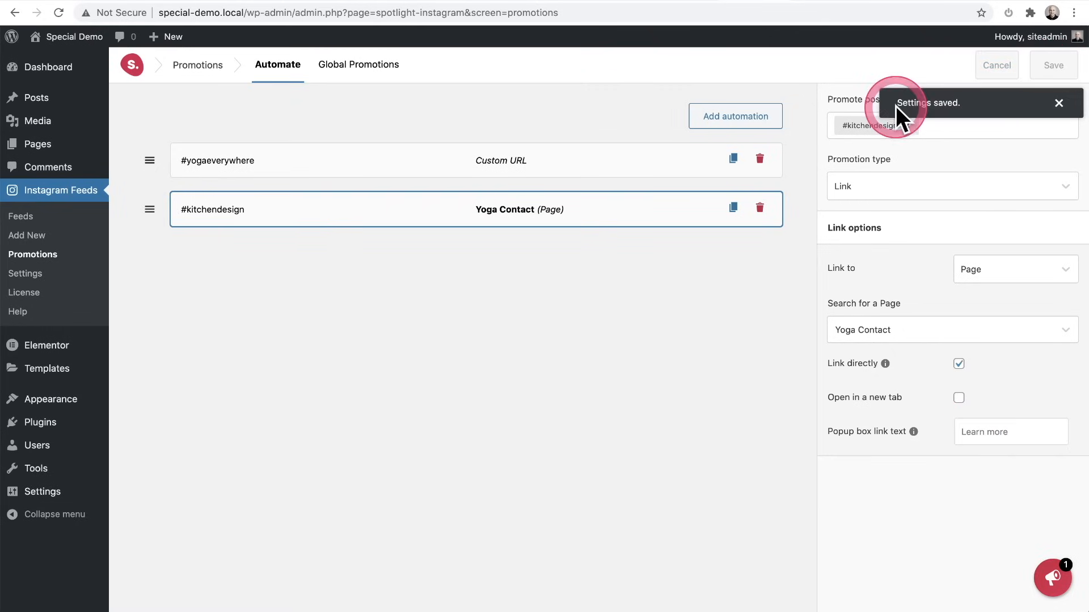
Test the promotion link by opening kitchen photos from the feed on the published Kitchen page
left_click(648, 326)
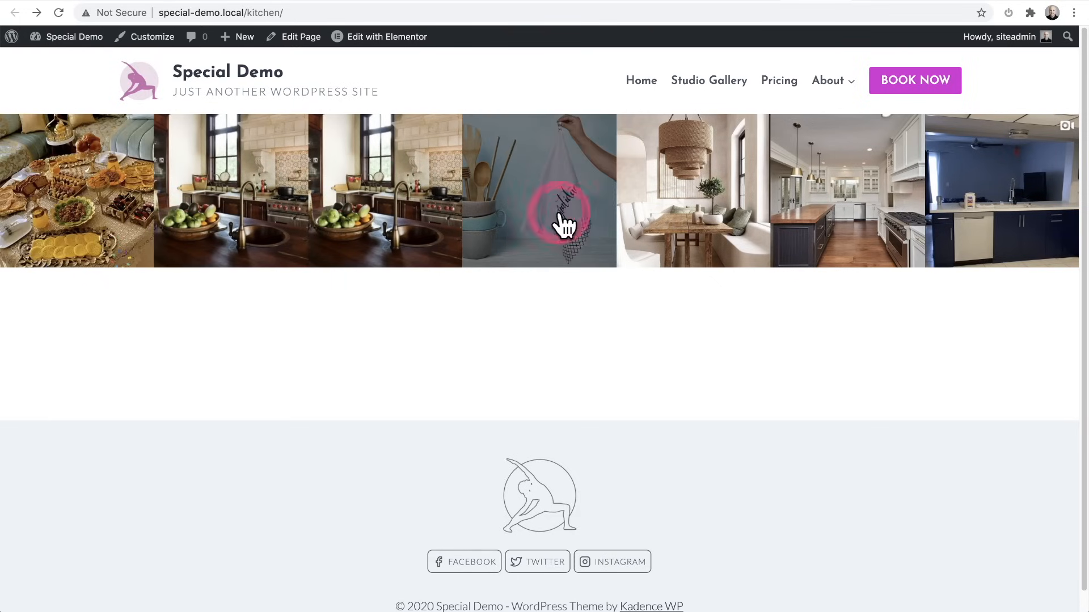
left_click(861, 228)
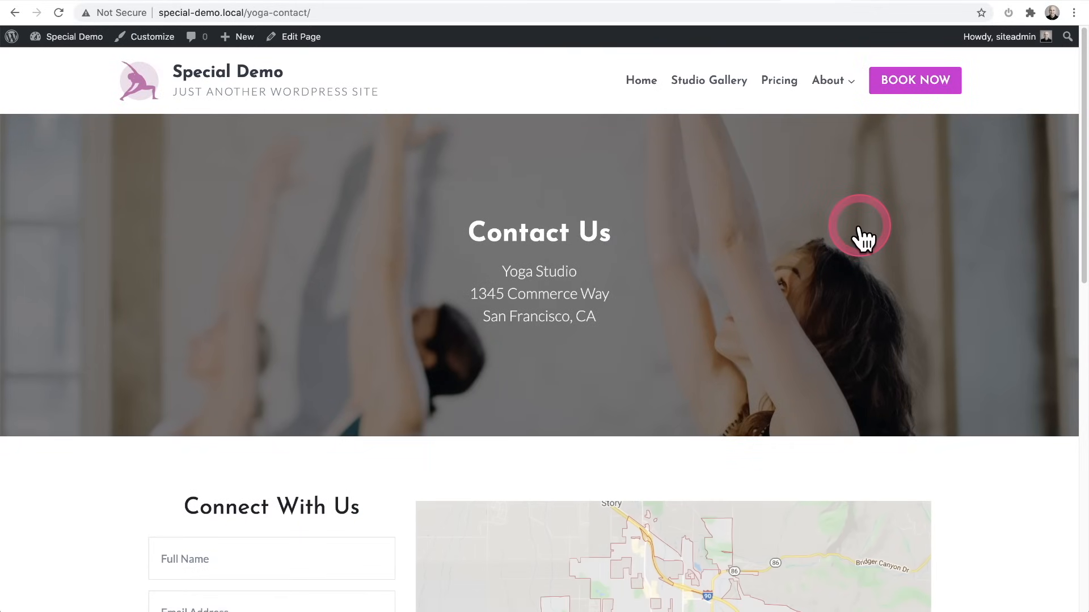